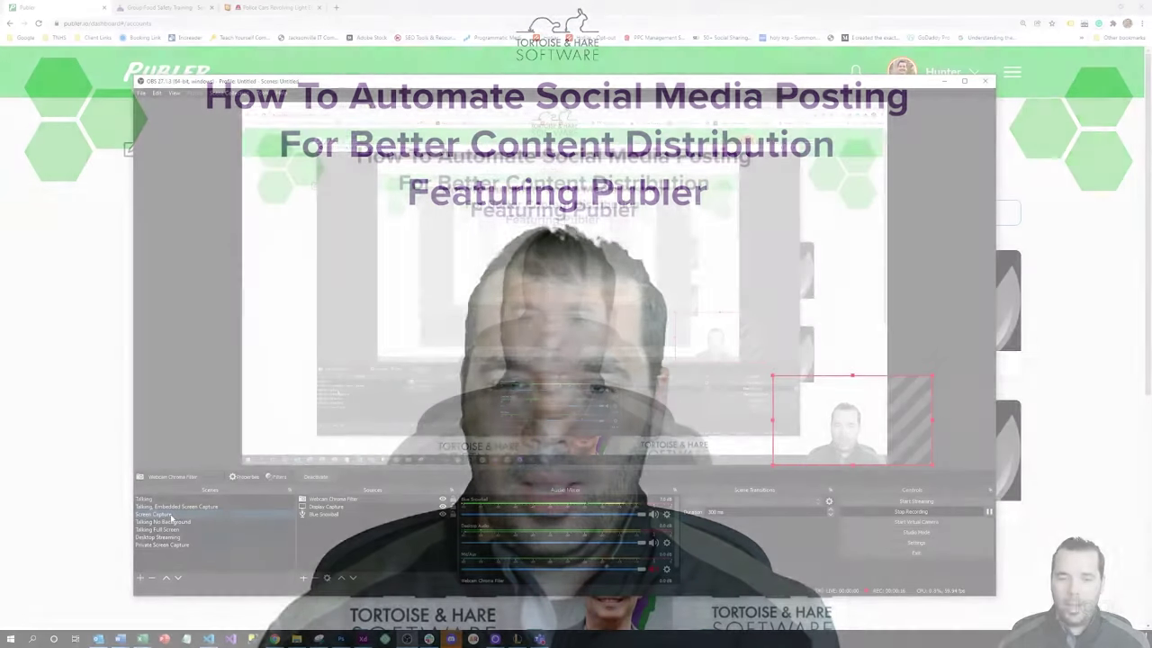
pyautogui.click(83, 443)
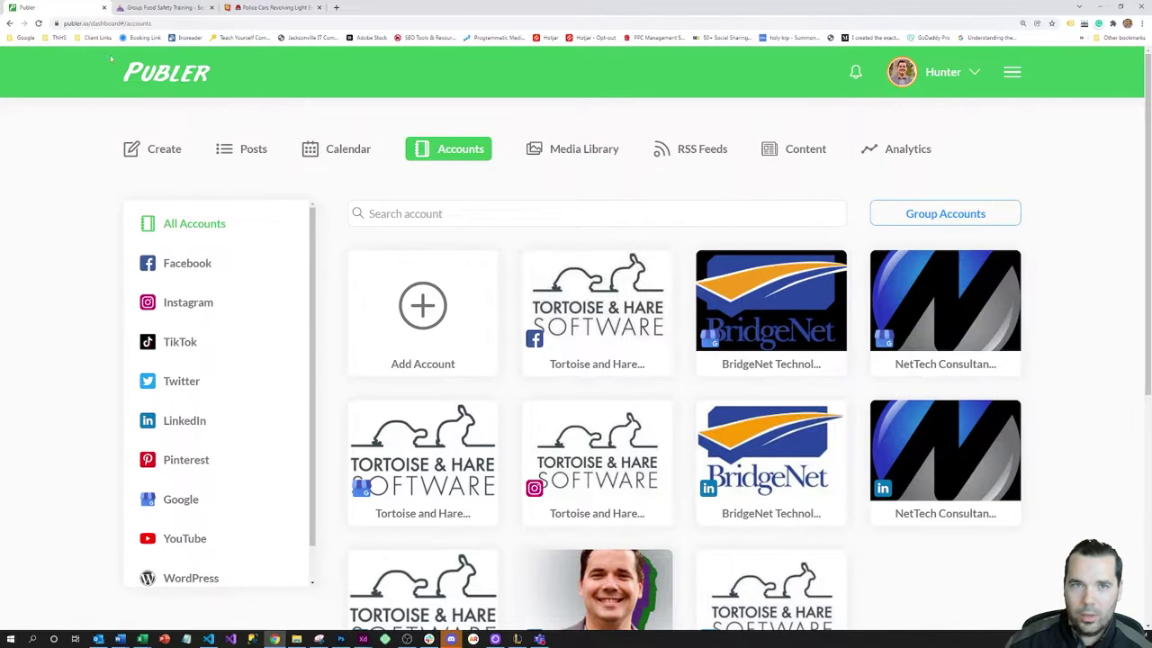
# Start connecting a new LinkedIn page to the social accounts.
pyautogui.click(169, 79)
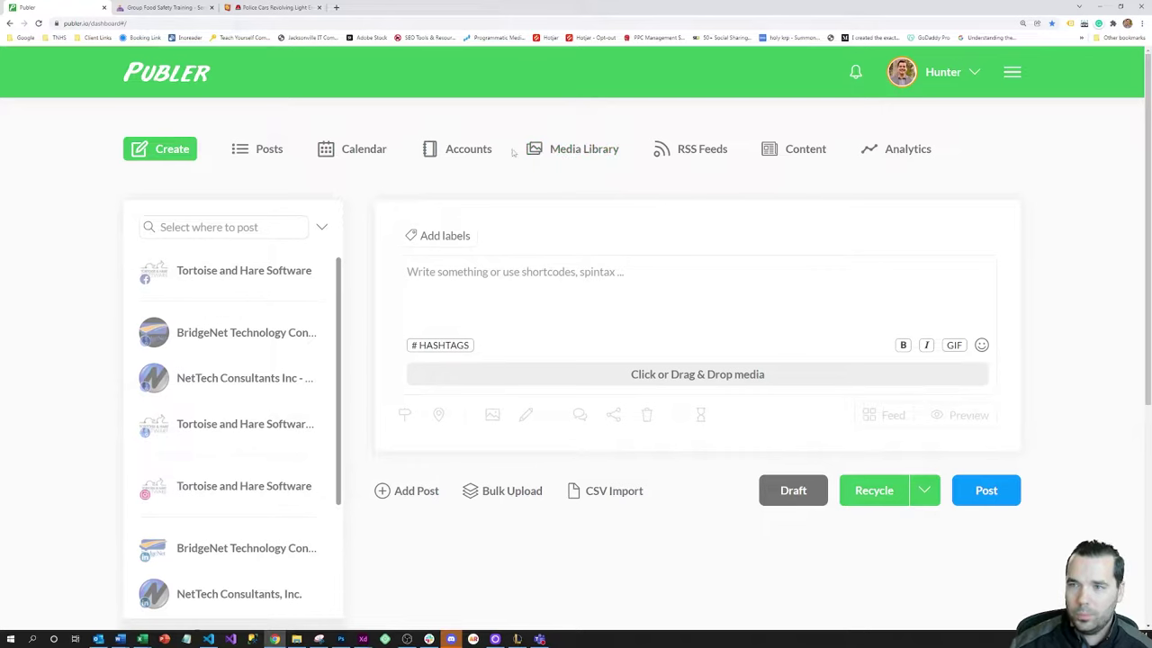
pyautogui.click(481, 152)
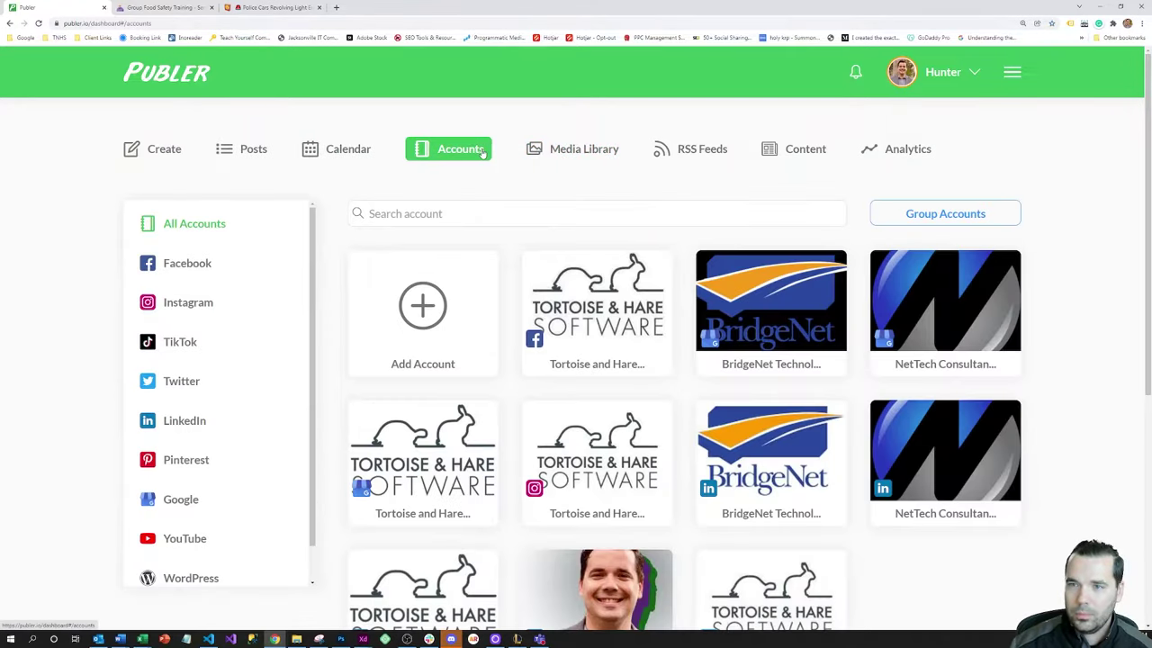
pyautogui.click(427, 304)
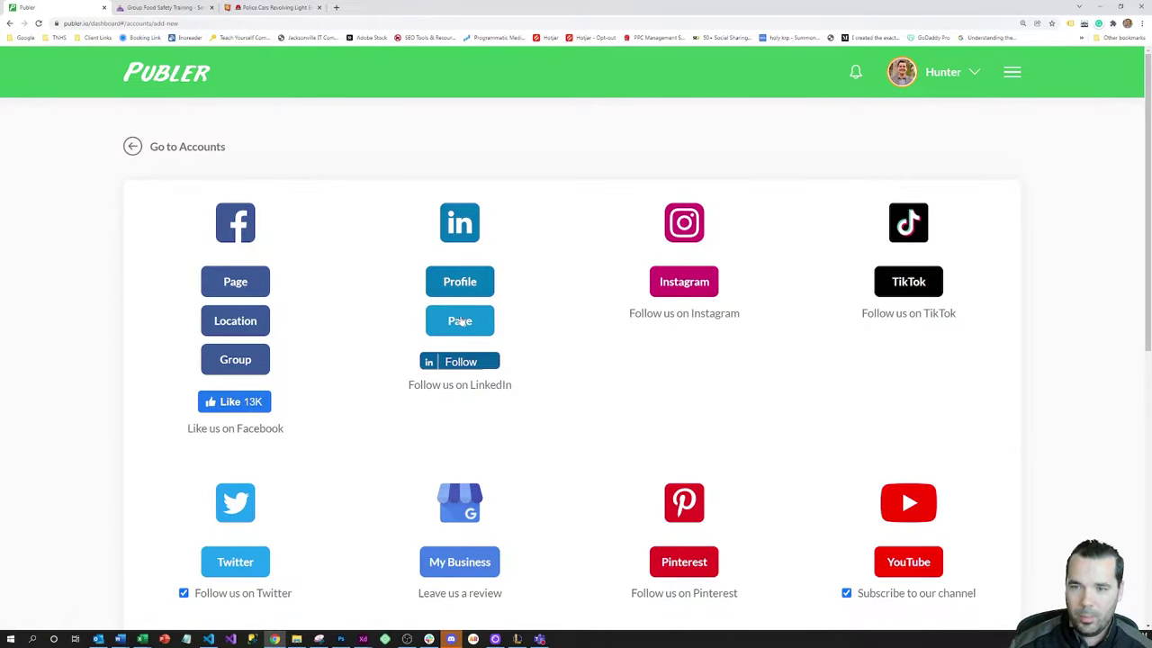
pyautogui.click(460, 320)
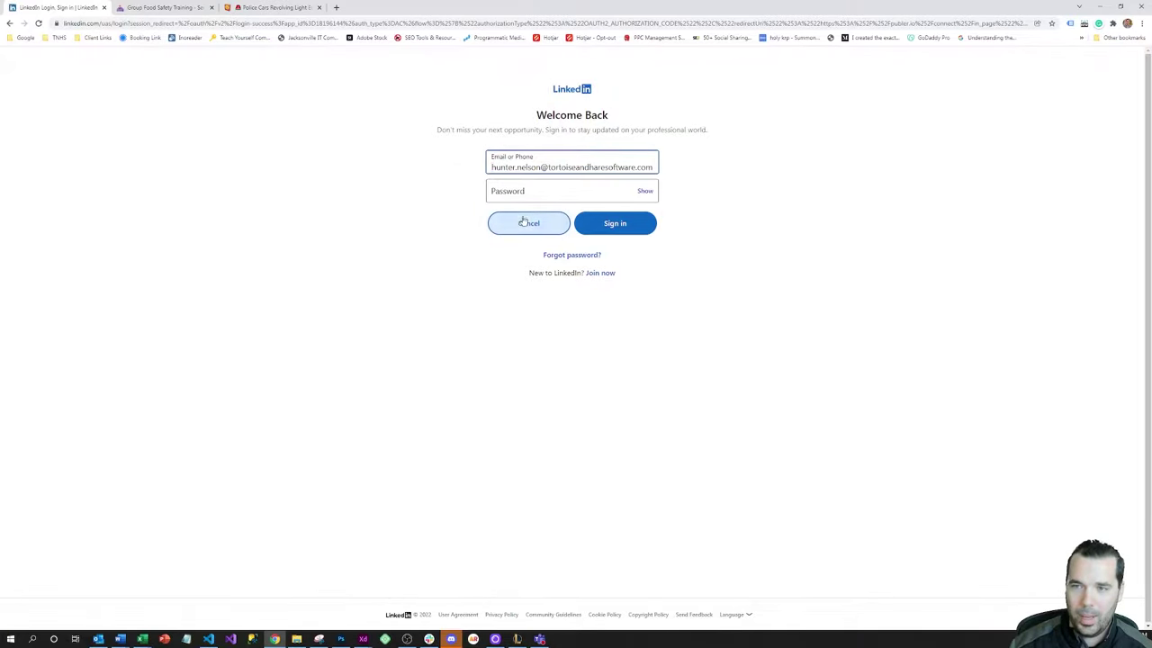
# Enter the LinkedIn account password and sign in to authorize the connection.
pyautogui.click(526, 194)
pyautogui.write('•••••••')
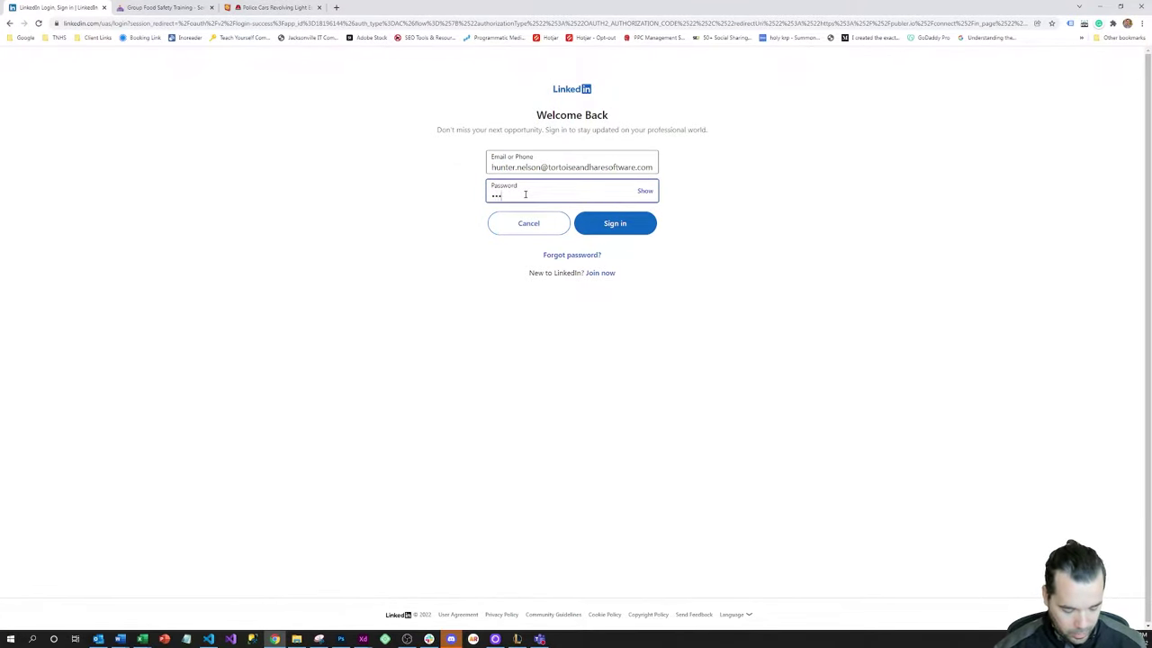
pyautogui.write('•••')
pyautogui.press('Return')
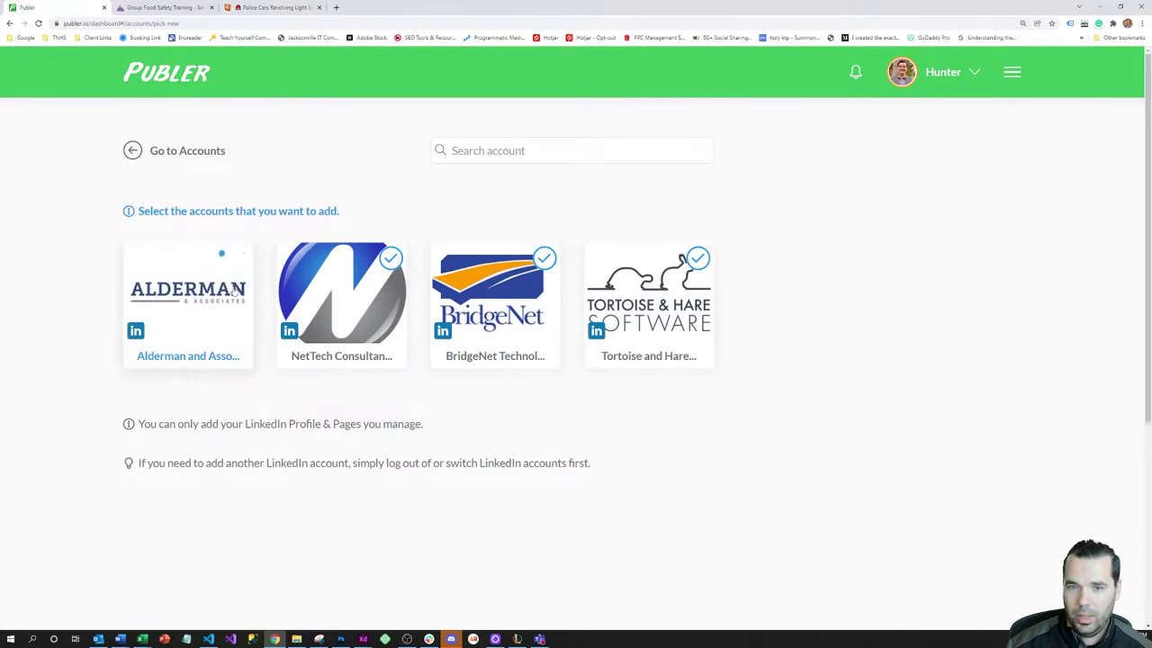
# Add the Alderman and Associates LinkedIn page, and check for it among the posting destinations for new posts.
pyautogui.click(235, 288)
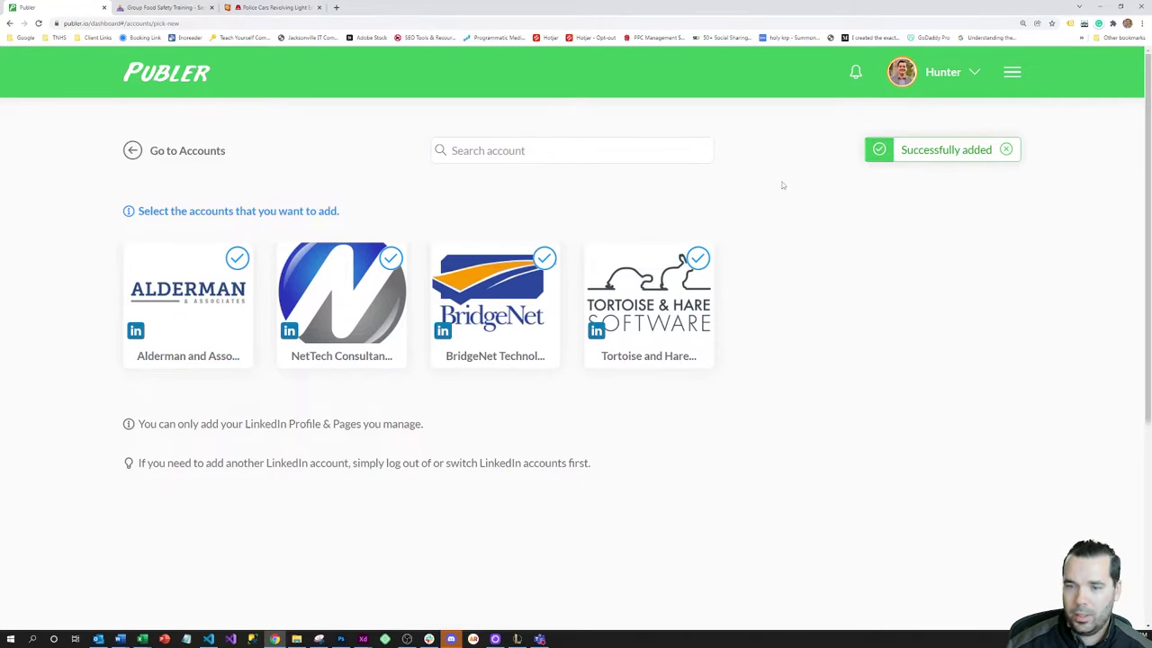
pyautogui.click(135, 151)
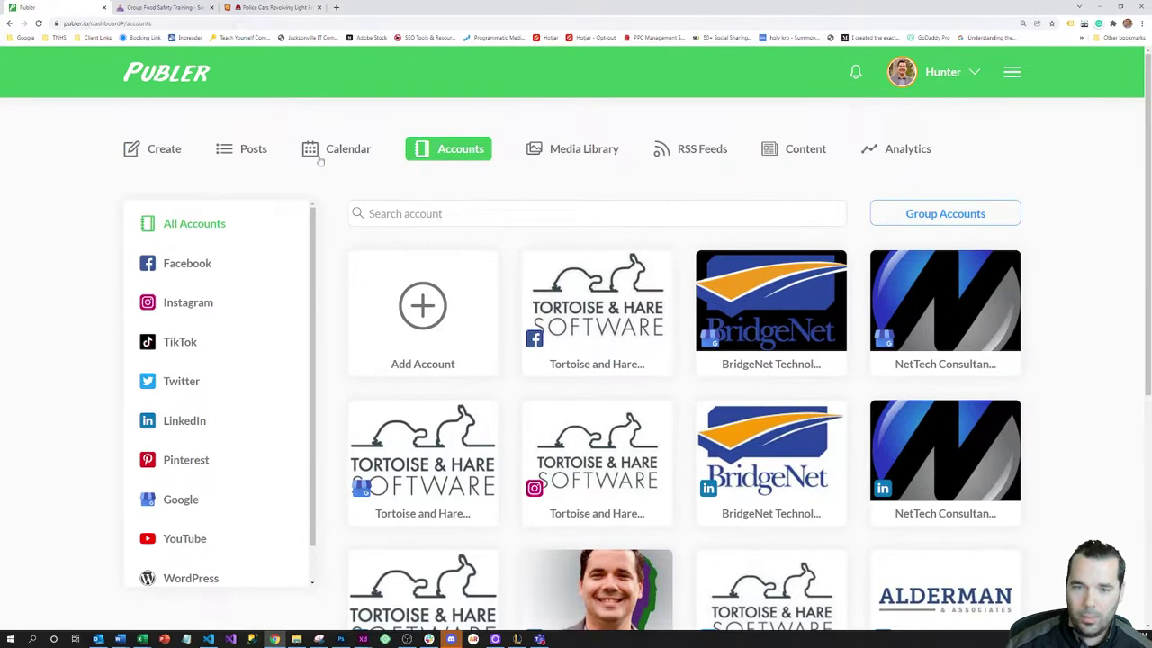
pyautogui.click(171, 150)
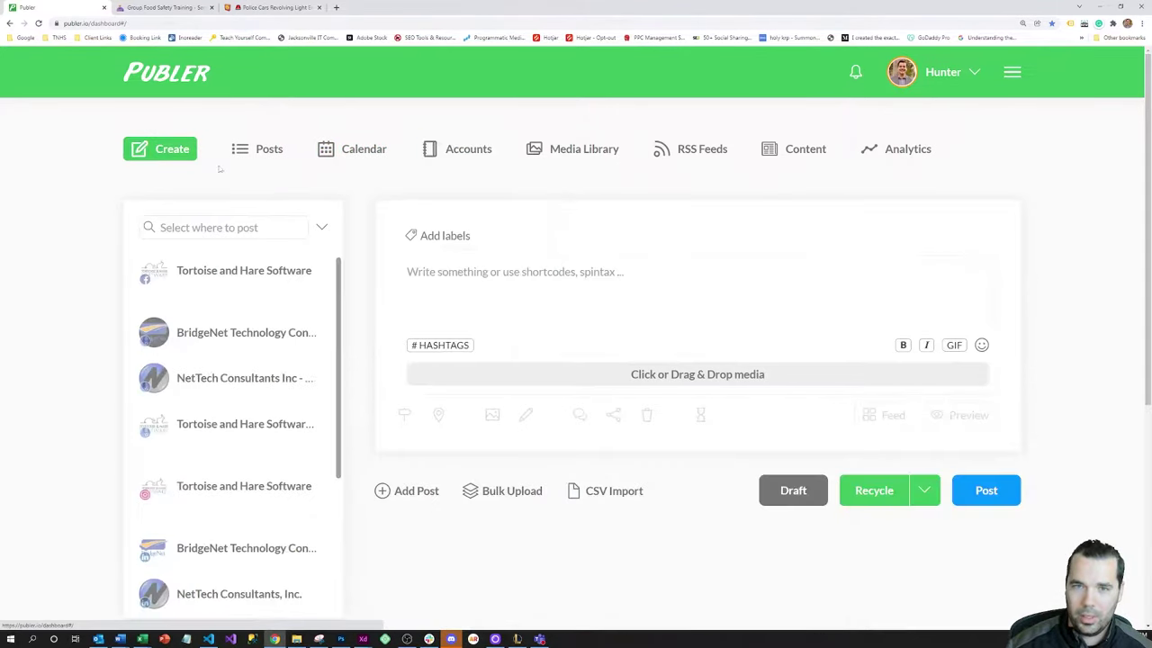
pyautogui.scroll(-6, 252, 369)
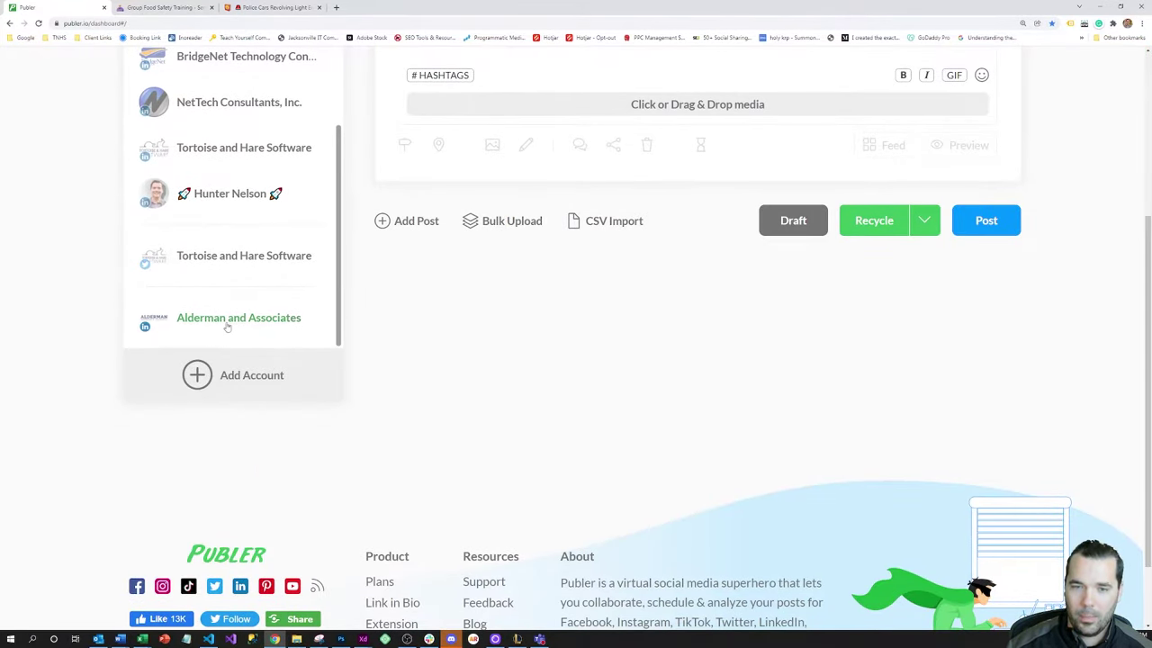
pyautogui.scroll(2, 462, 366)
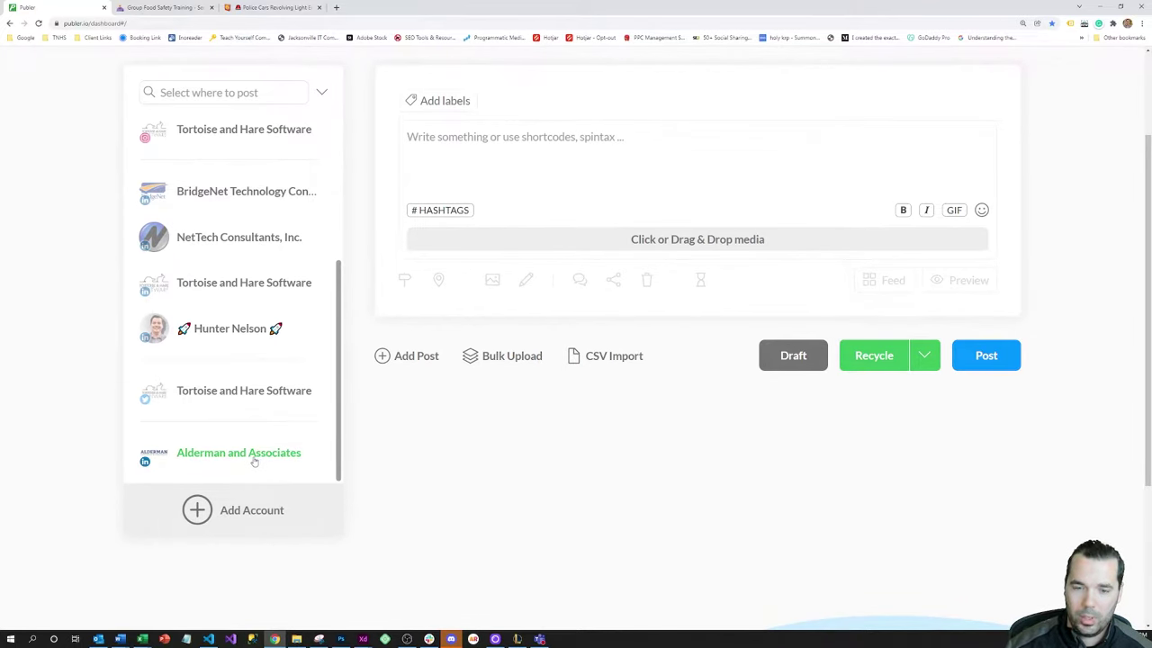
pyautogui.scroll(2, 261, 432)
# Filter the accounts to LinkedIn and open the settings of the Alderman and Associates account.
pyautogui.click(460, 150)
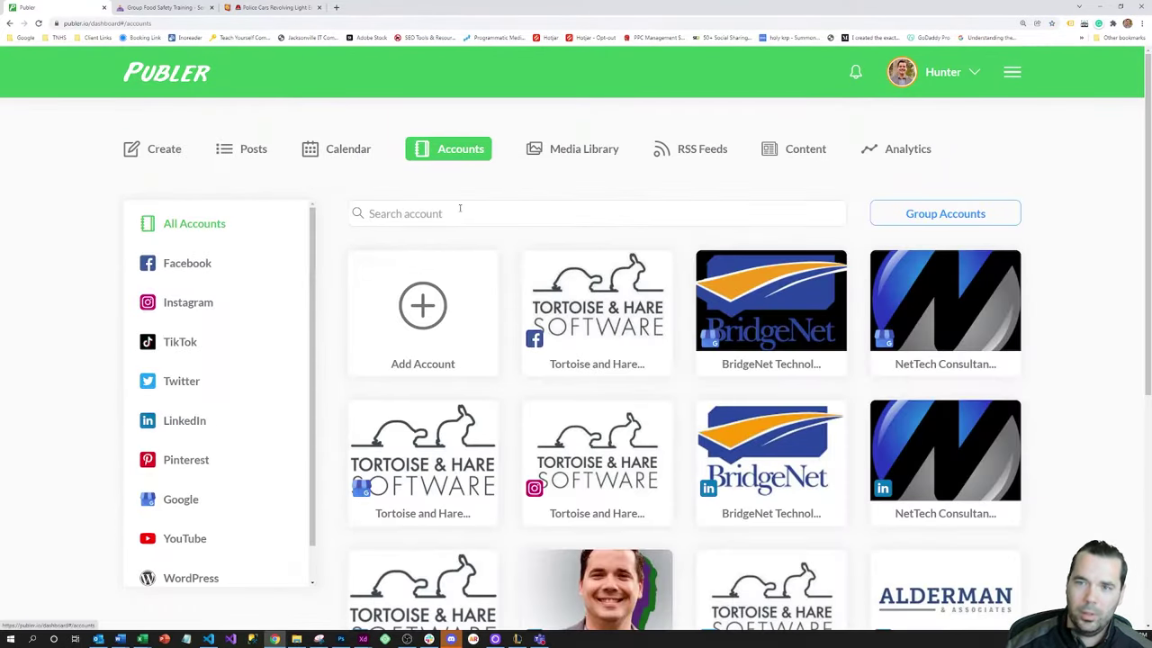
pyautogui.scroll(-1, 261, 423)
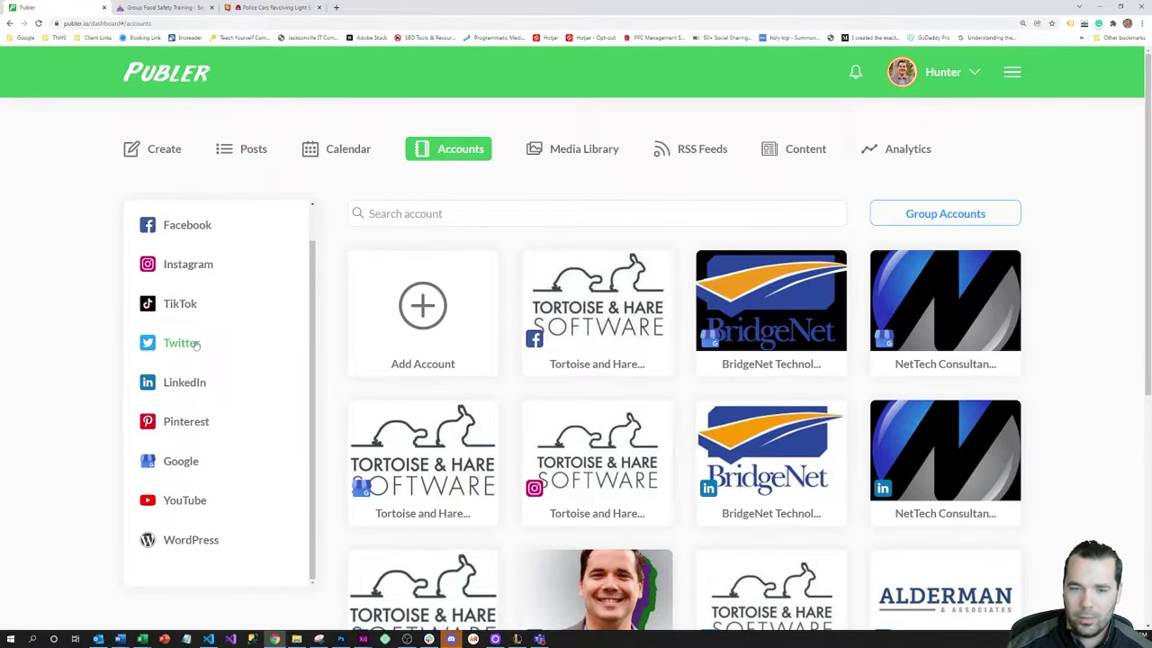
pyautogui.scroll(1, 191, 303)
pyautogui.click(180, 423)
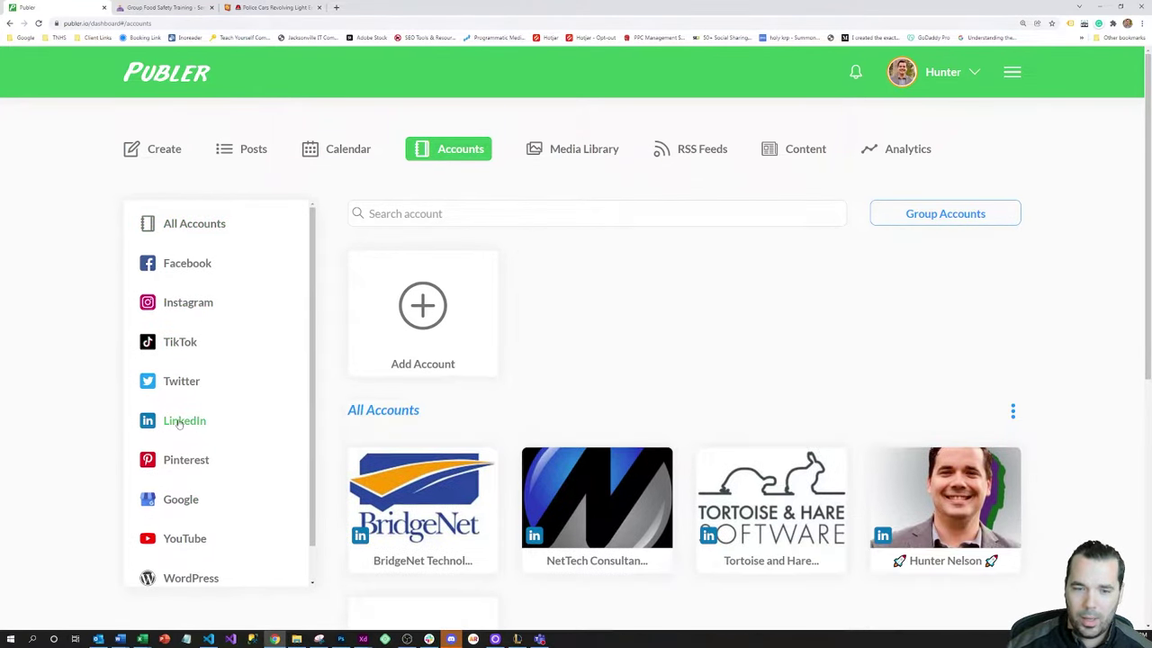
pyautogui.scroll(-2, 571, 400)
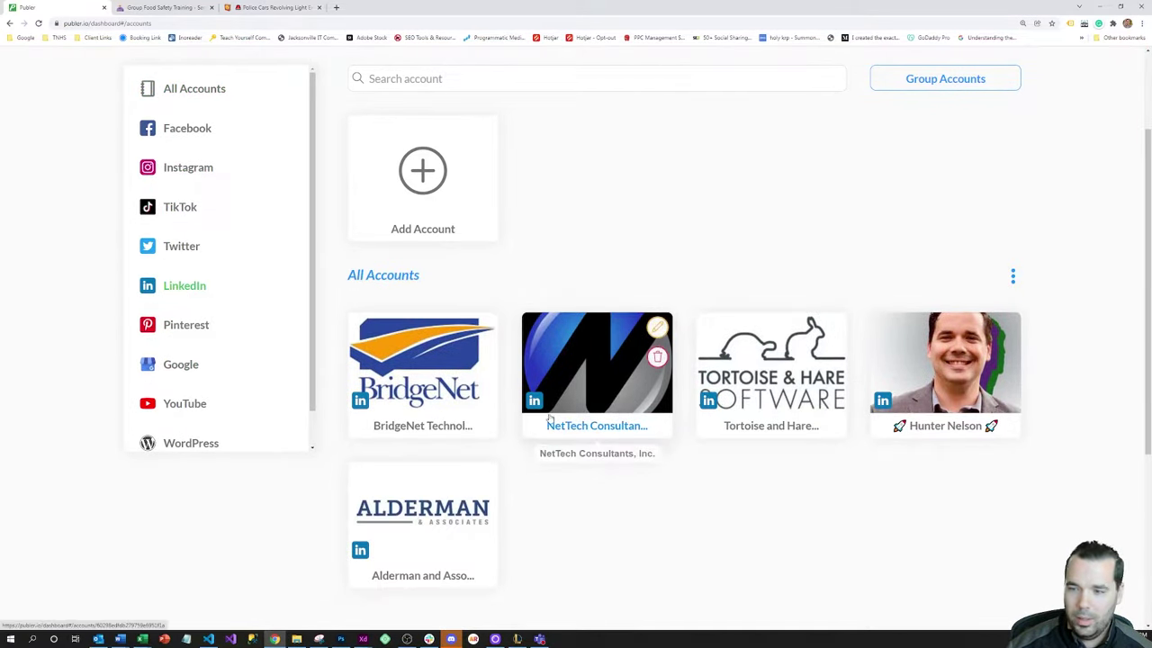
pyautogui.click(432, 496)
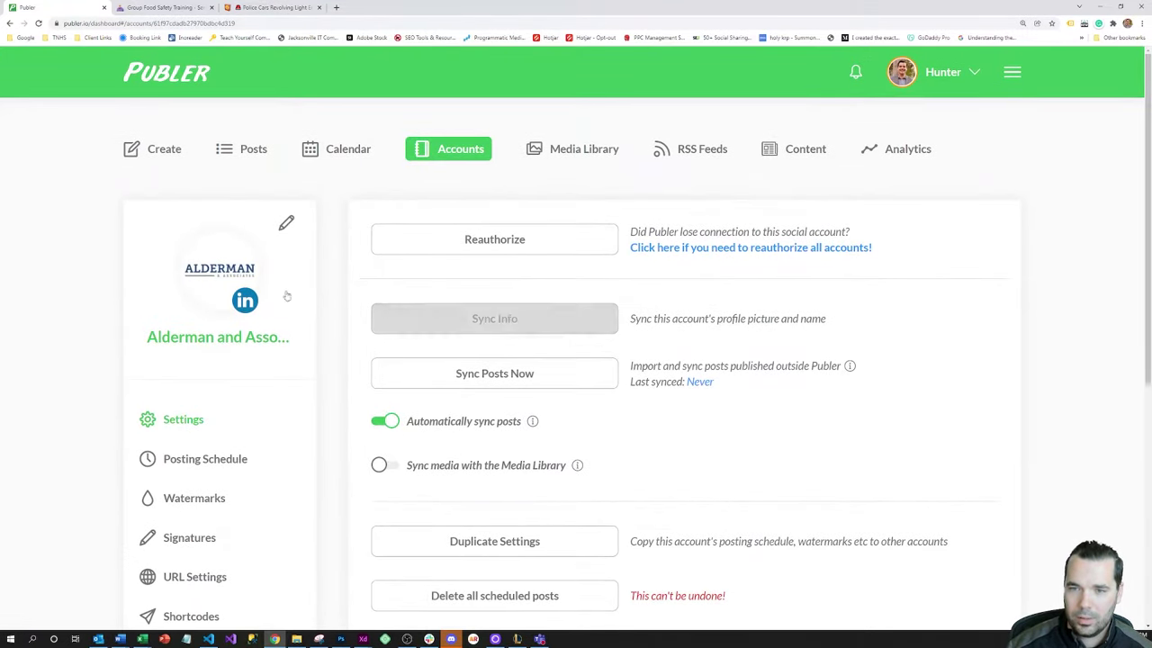
pyautogui.scroll(-2, 98, 256)
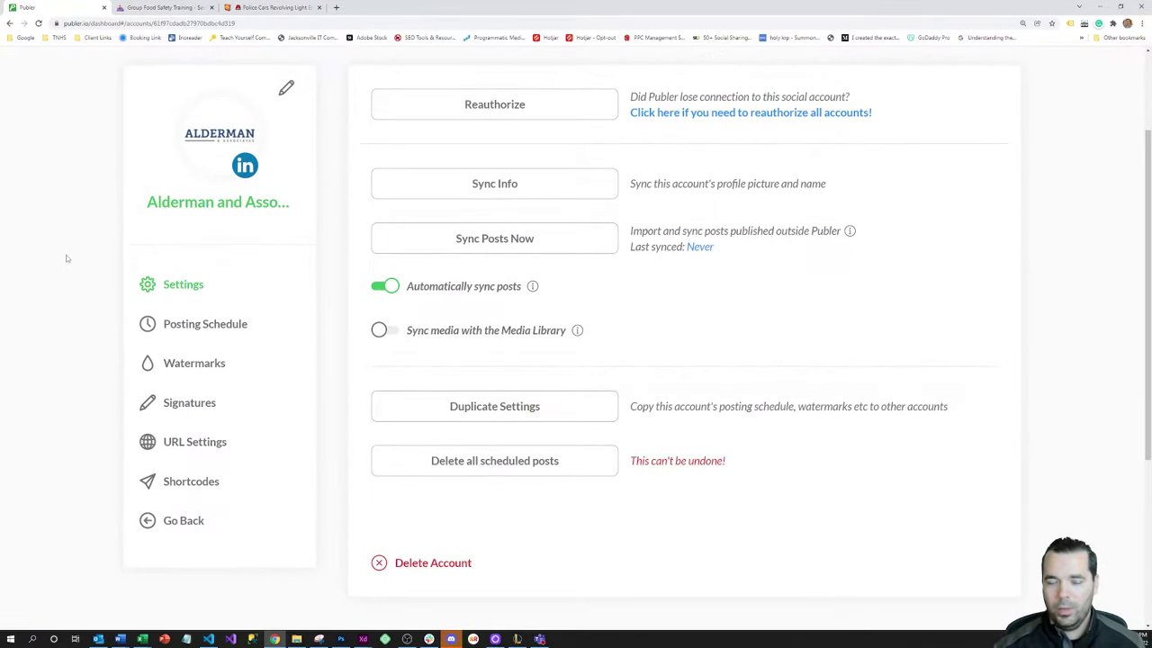
pyautogui.hotkey('ctrl', '-')
pyautogui.scroll(1, 71, 252)
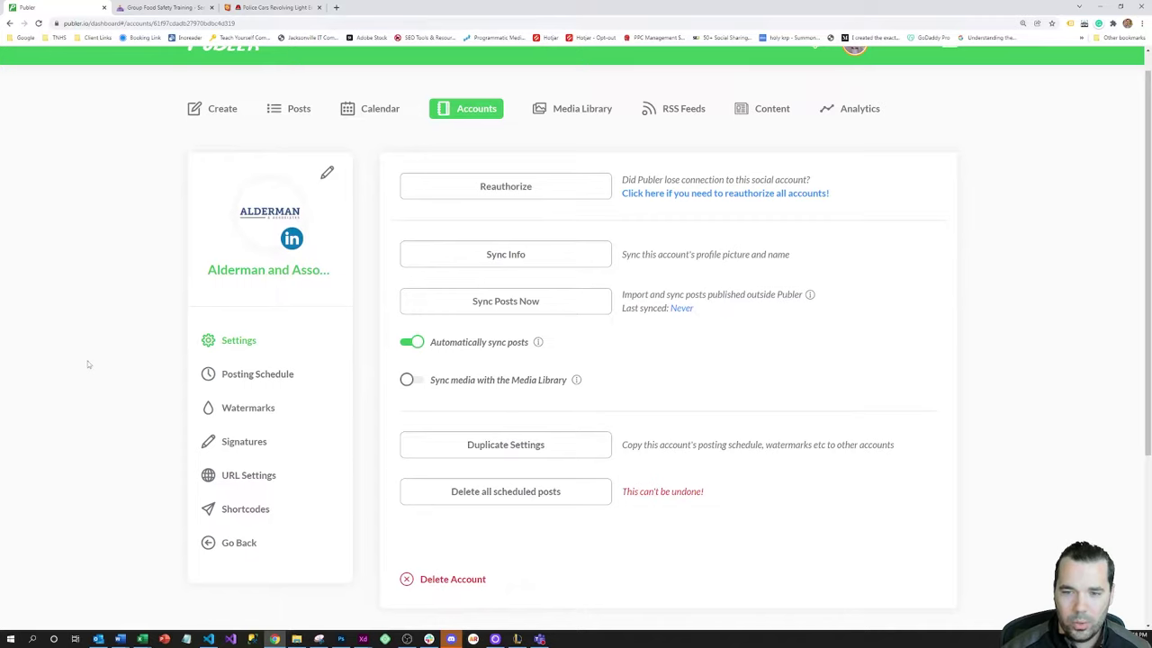
# Start a Monday timeslot in the account's posting schedule, set to 01:00 PM with post type Any.
pyautogui.click(264, 378)
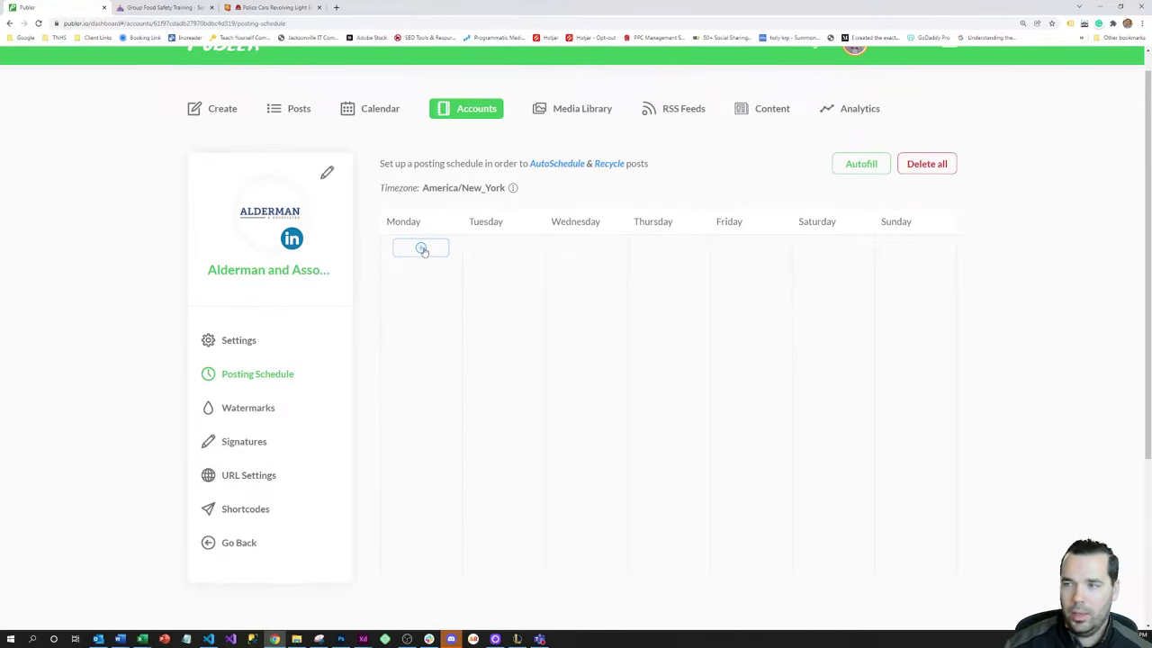
pyautogui.click(422, 249)
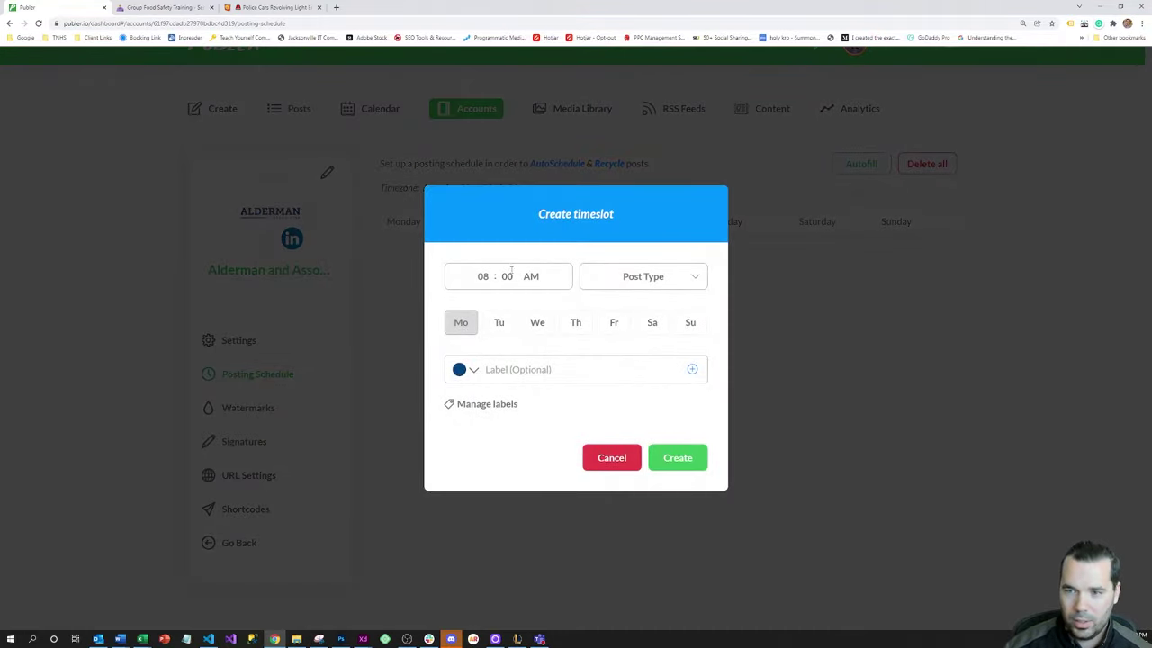
pyautogui.click(484, 276)
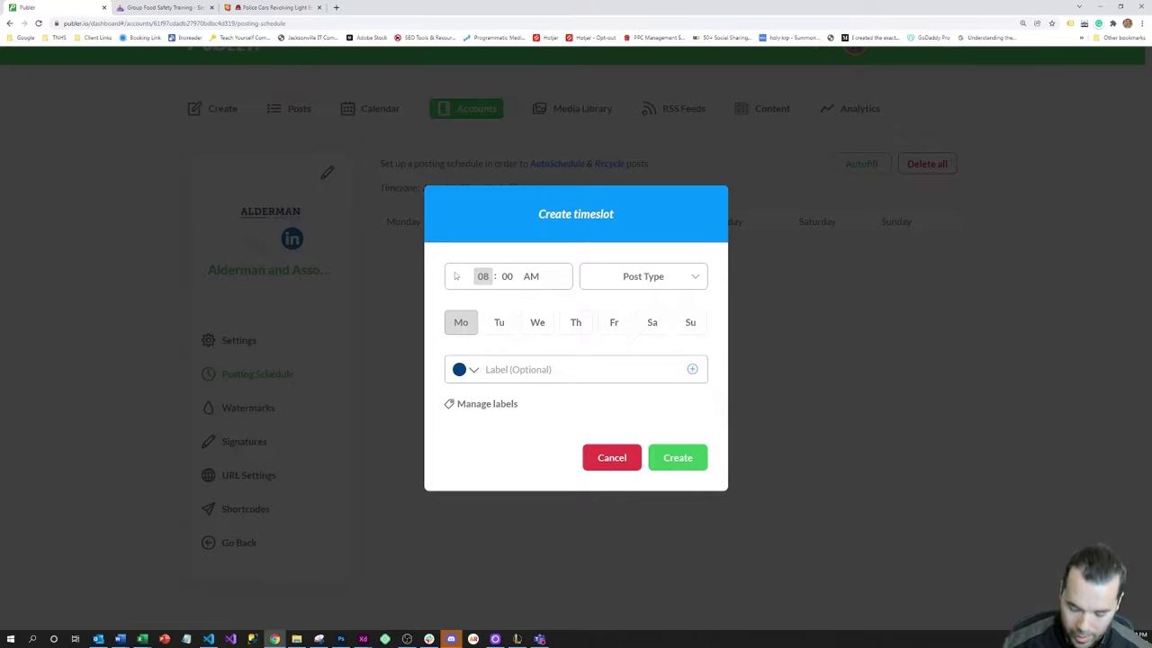
pyautogui.write('10')
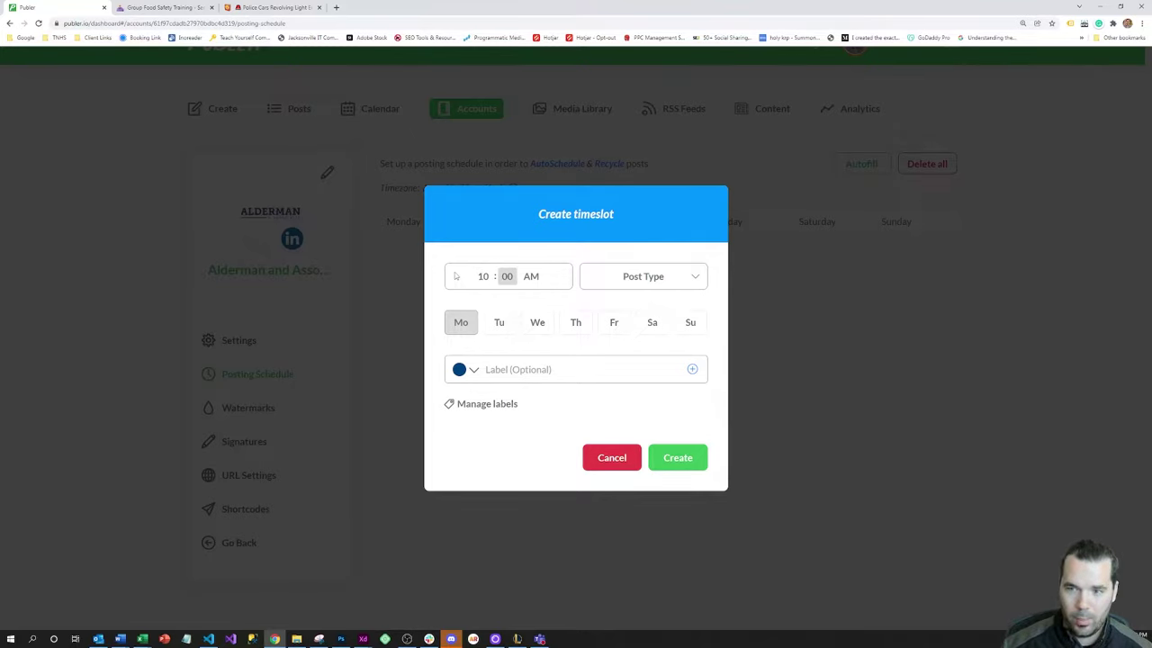
pyautogui.click(455, 276)
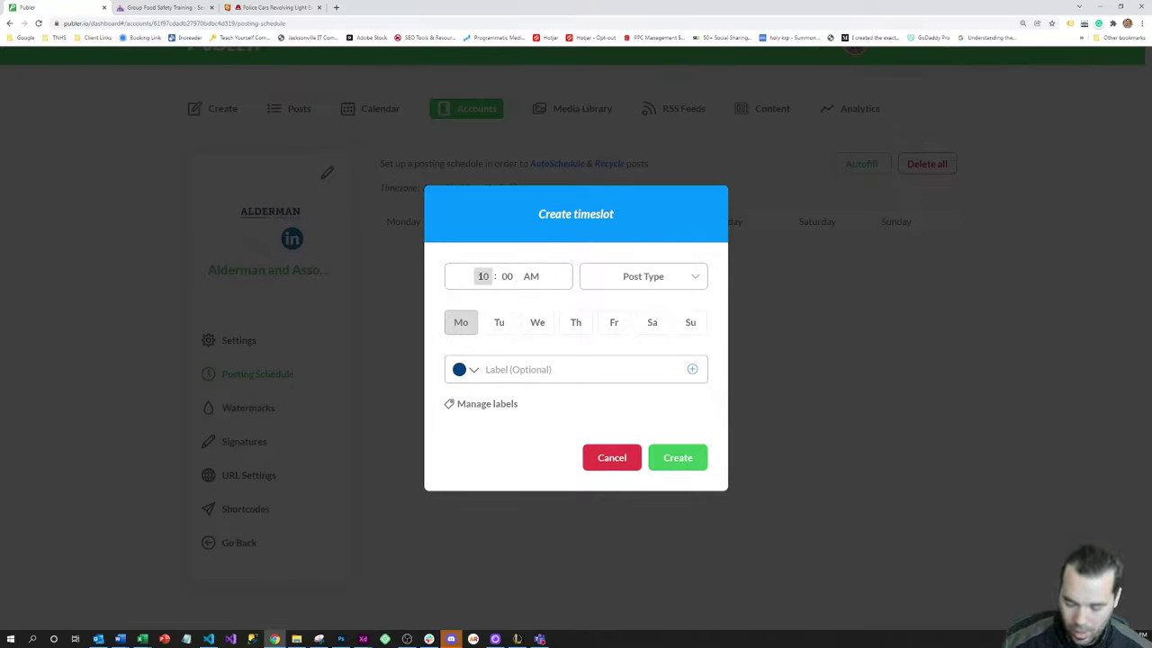
pyautogui.write('1')
pyautogui.click(531, 276)
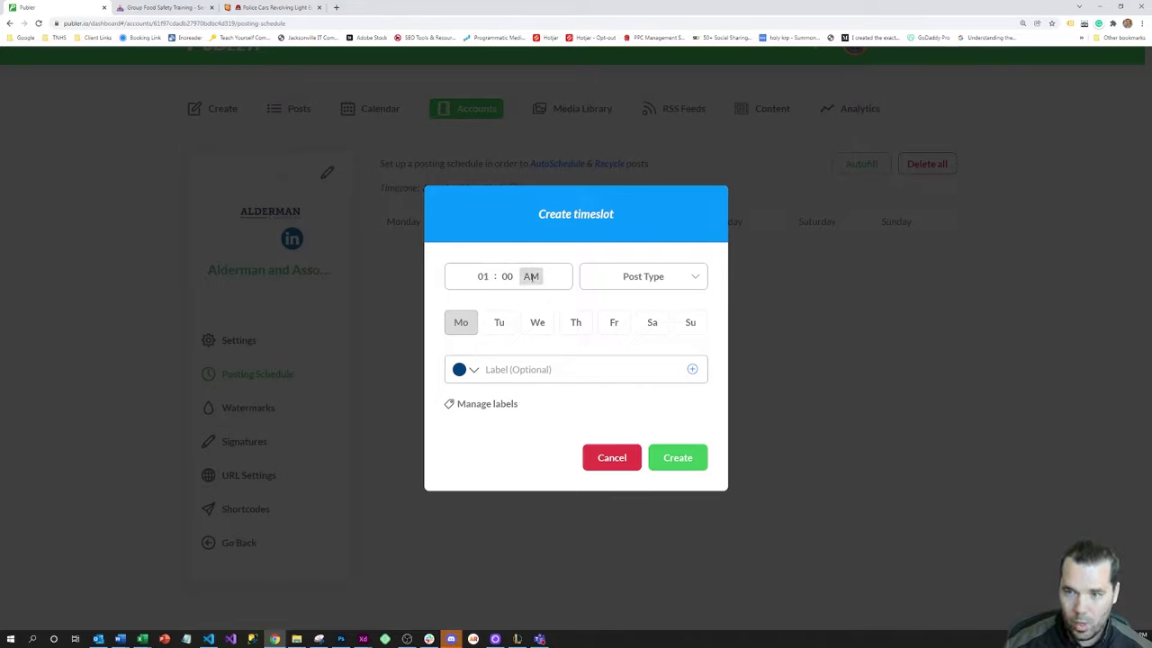
pyautogui.write('p')
pyautogui.click(621, 270)
pyautogui.click(627, 310)
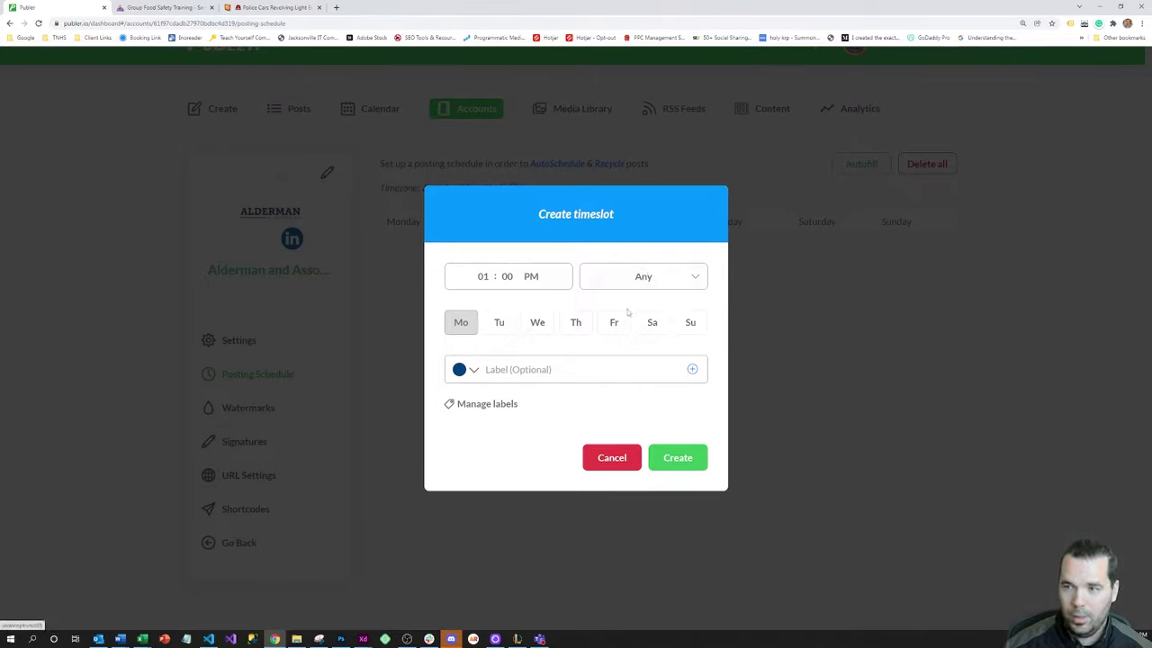
# Extend the timeslot to Tuesday, Wednesday, Thursday and Friday, and create it.
pyautogui.click(499, 328)
pyautogui.click(534, 328)
pyautogui.click(570, 328)
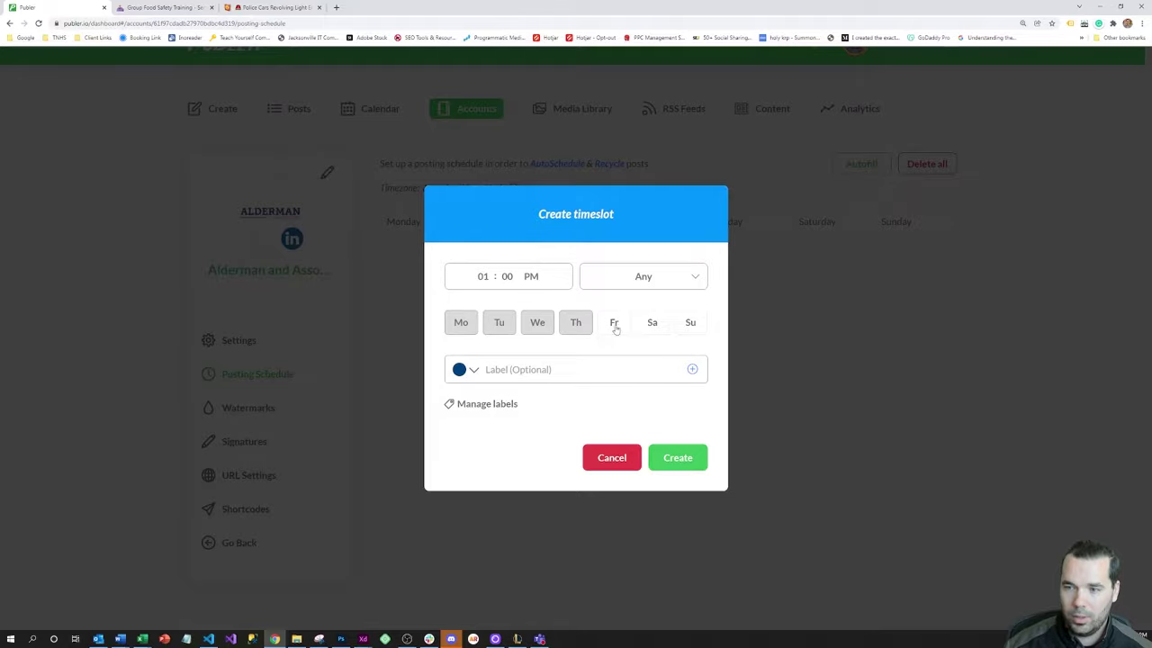
pyautogui.click(614, 326)
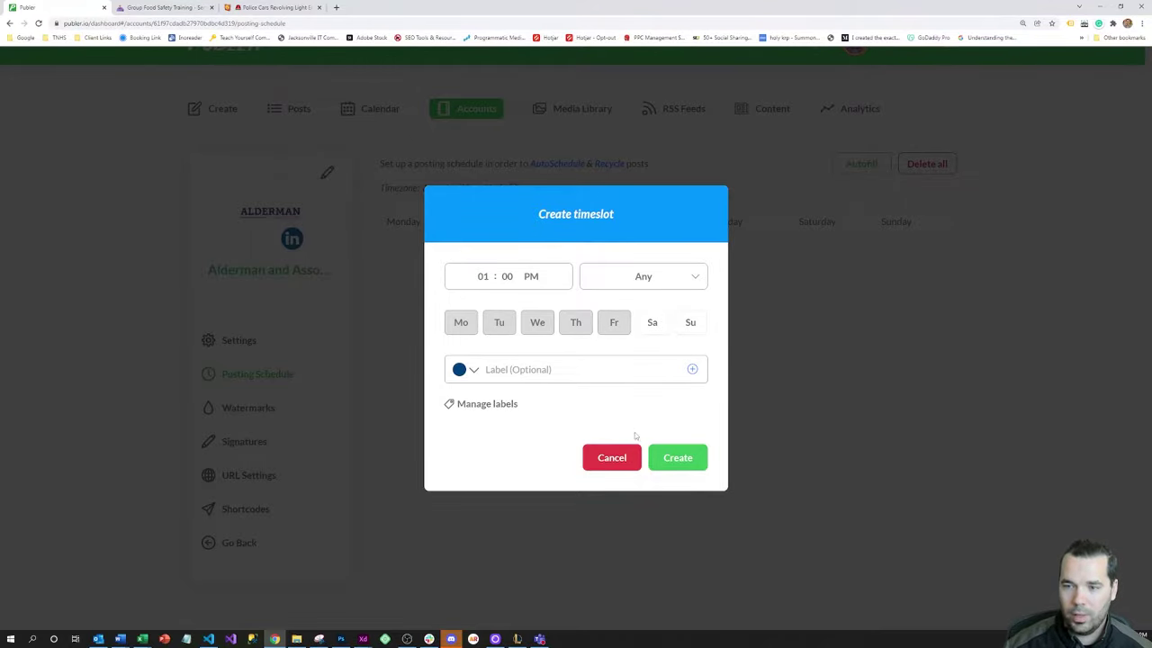
pyautogui.click(678, 458)
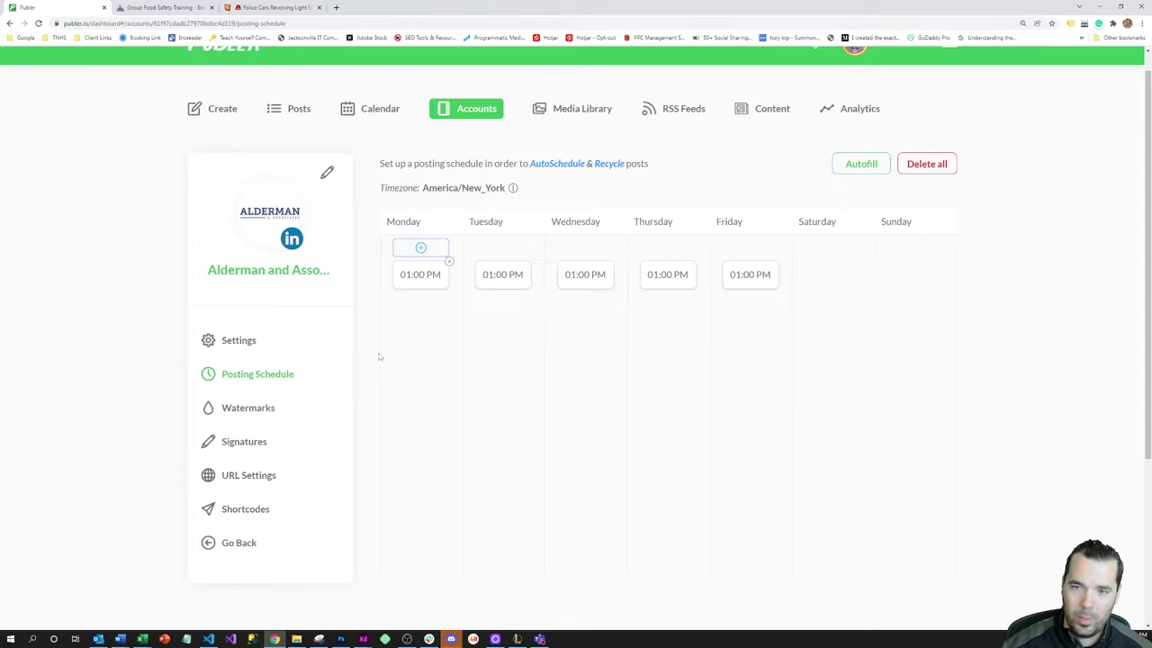
# Draft a signature labelled Default containing a row of asterisks and the Alderman & Associates food safety training description ending with the 97% pass rate.
pyautogui.click(240, 441)
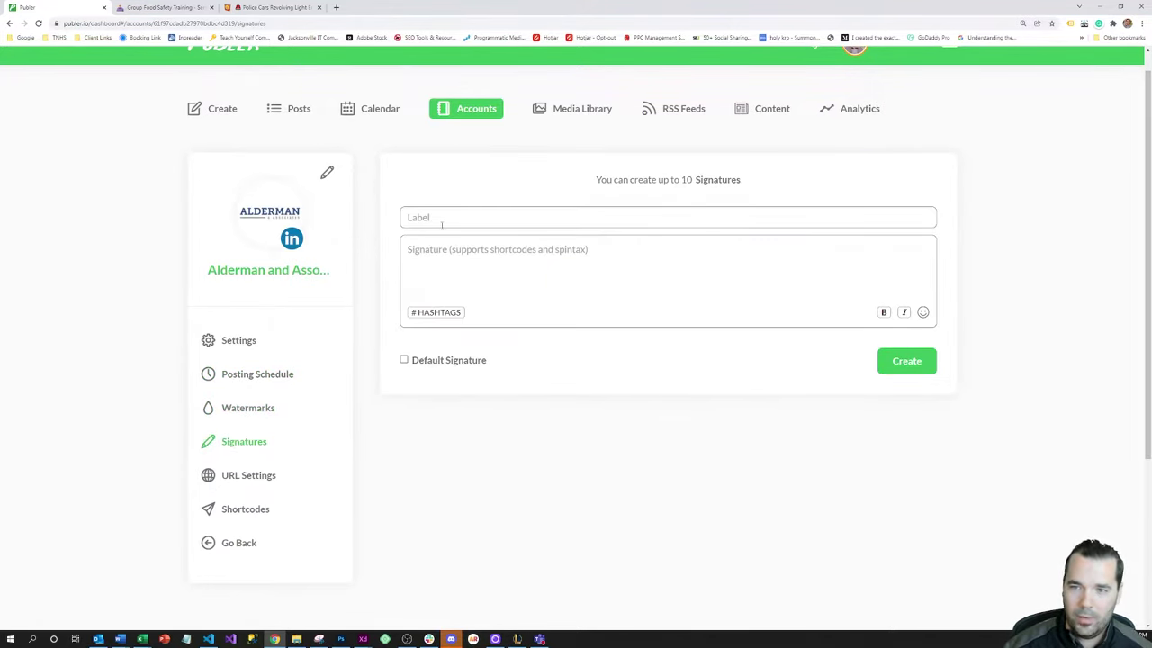
pyautogui.click(444, 220)
pyautogui.write('Default')
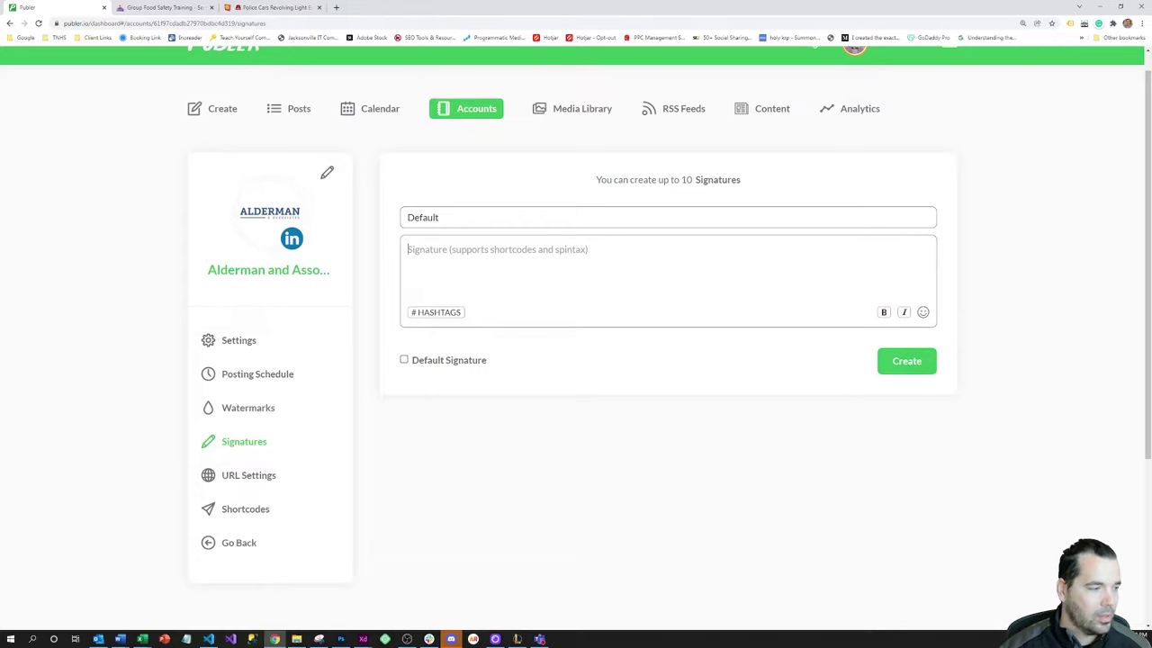
pyautogui.hotkey('alt', 'Tab')
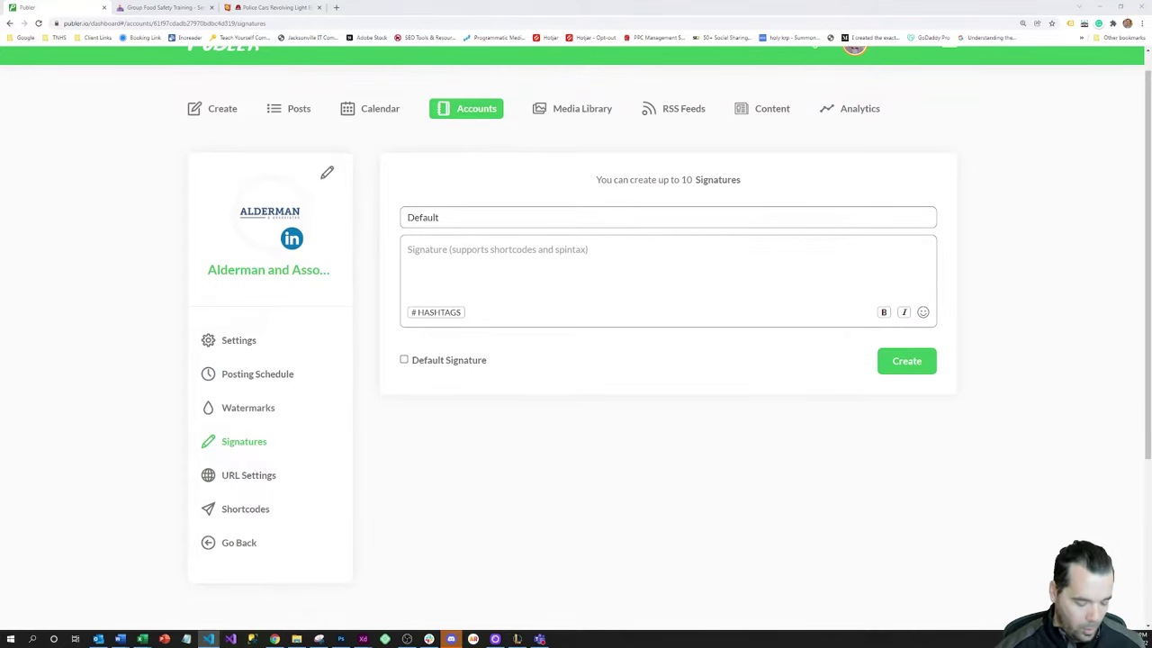
pyautogui.click(536, 260)
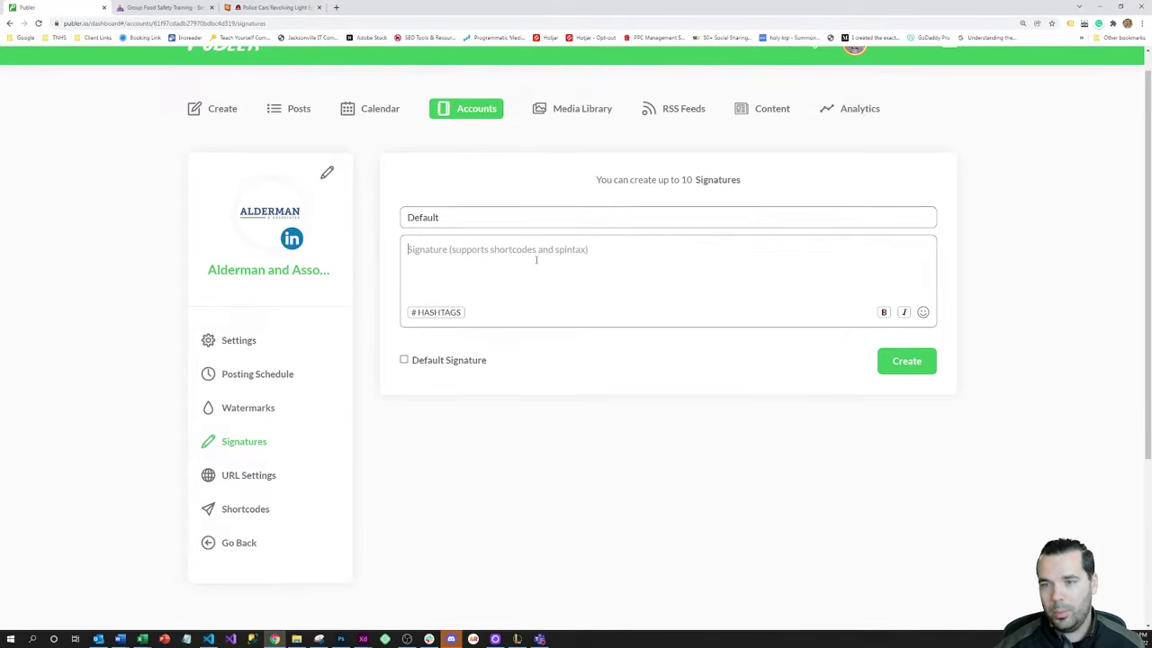
pyautogui.write("********************************************************************** Alderman & Associates is a food safety training company that provides in-person proctored food safety training to restaurants, hotels, and other establishments.  Make it easy for your staff to get certified.  Book a group training today at your place of business and get a food safety training session tailored to YOUR kitchen's specific menu. Our class participants have a 97% pass rate.")
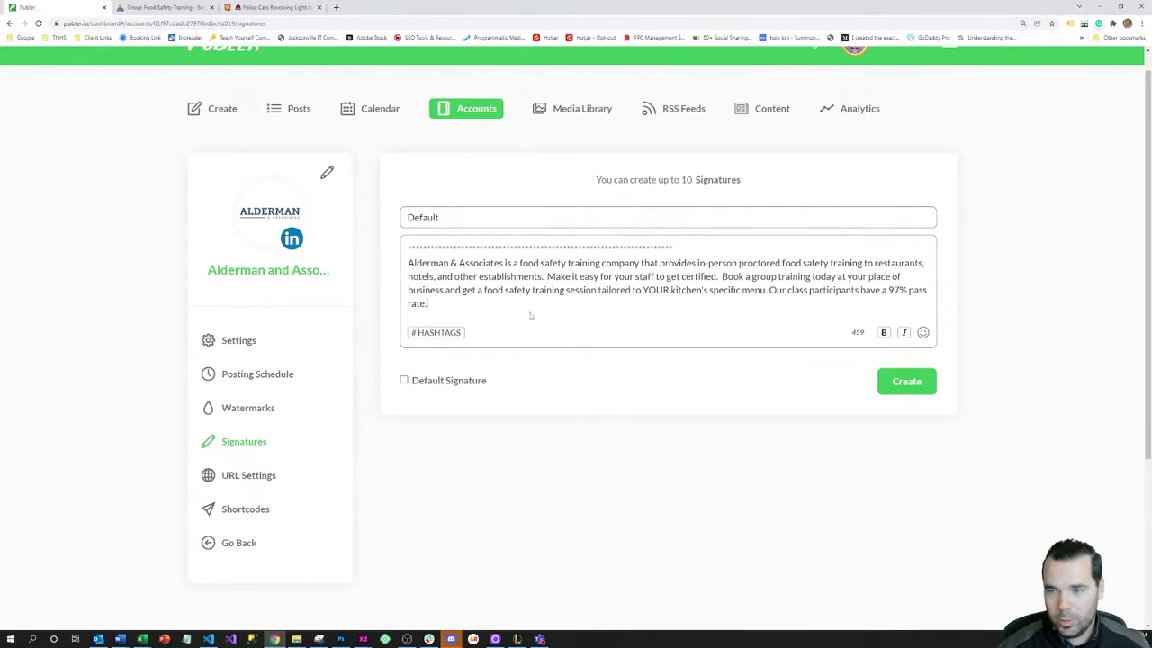
# Mark the drafted signature as the default signature and create it.
pyautogui.click(459, 382)
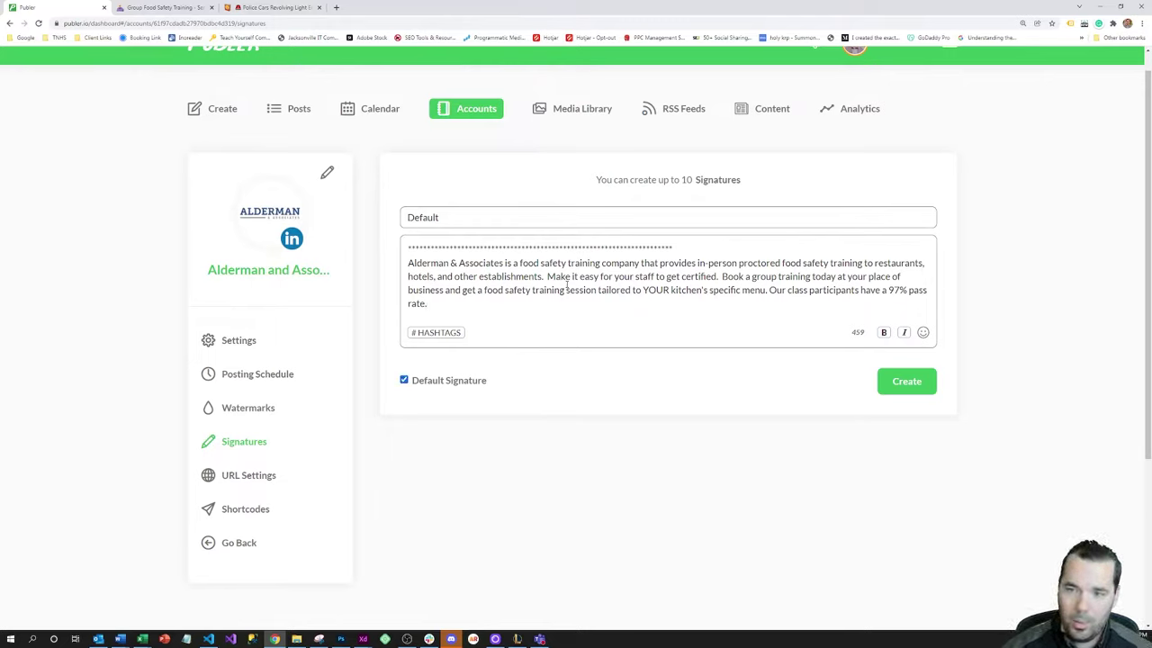
pyautogui.click(909, 381)
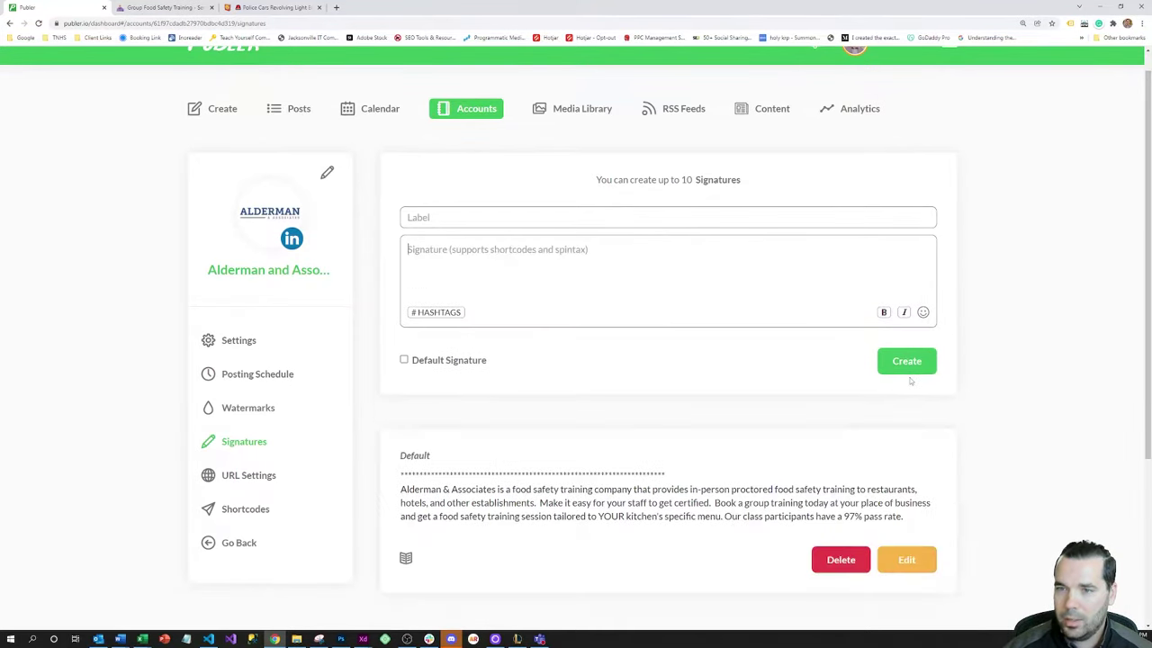
pyautogui.scroll(-1, 549, 362)
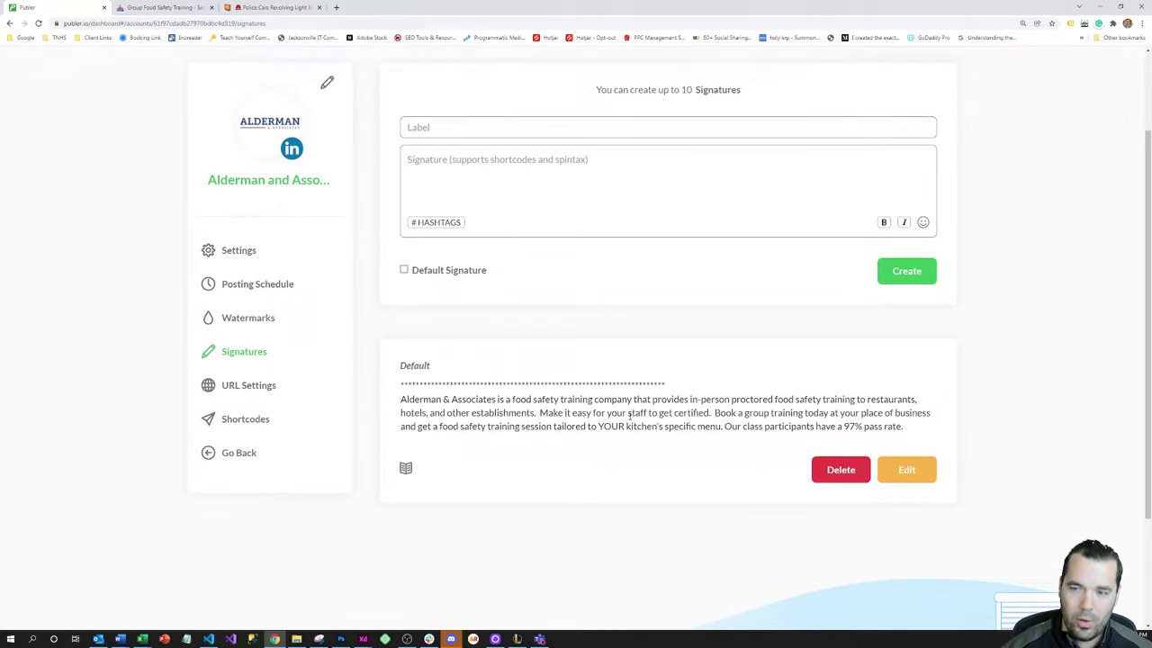
# Enable Google Analytics tracking in the account's URL settings, with utm_source set to linkedin and utm_medium set to social.
pyautogui.click(258, 387)
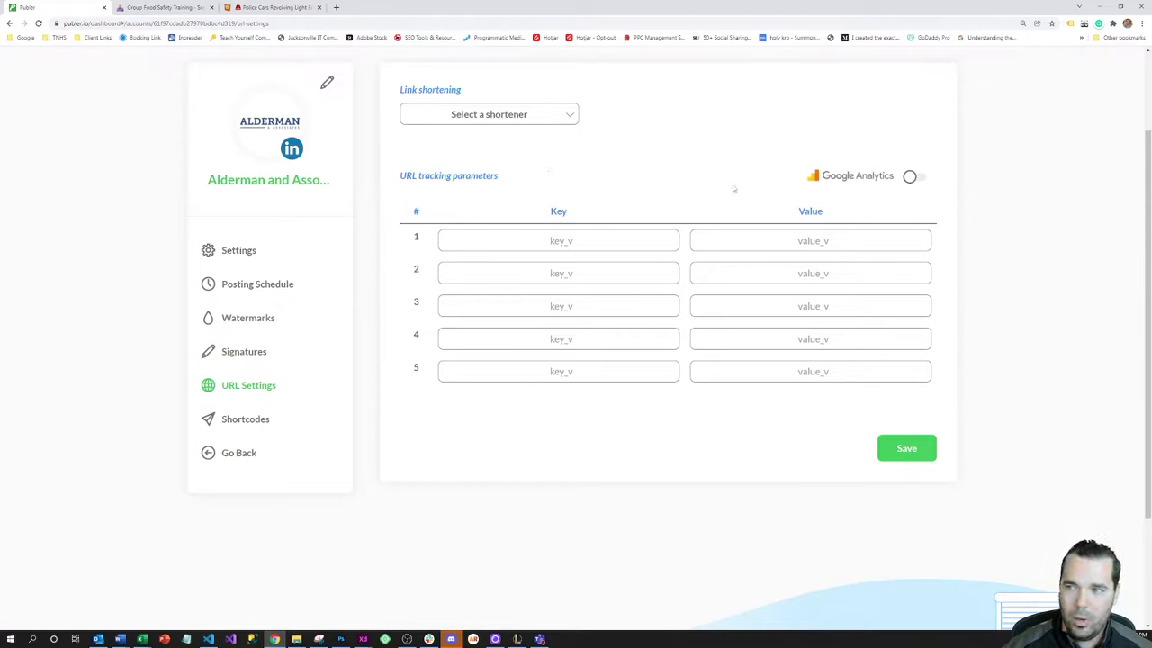
pyautogui.click(920, 179)
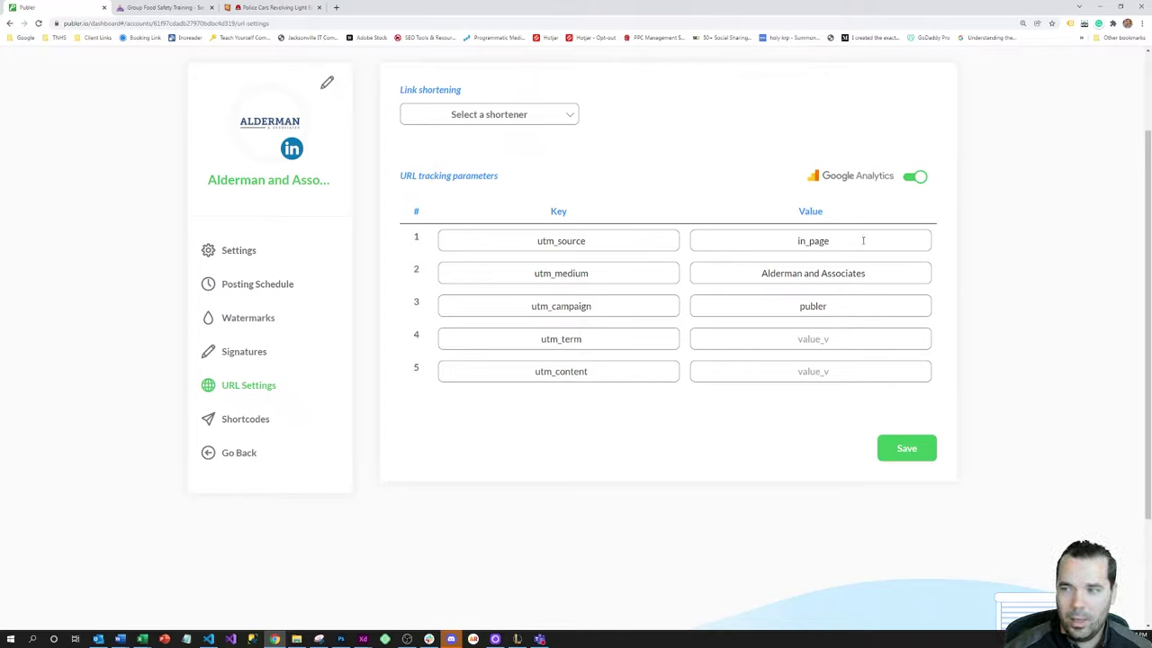
pyautogui.moveTo(860, 238); pyautogui.dragTo(779, 237)
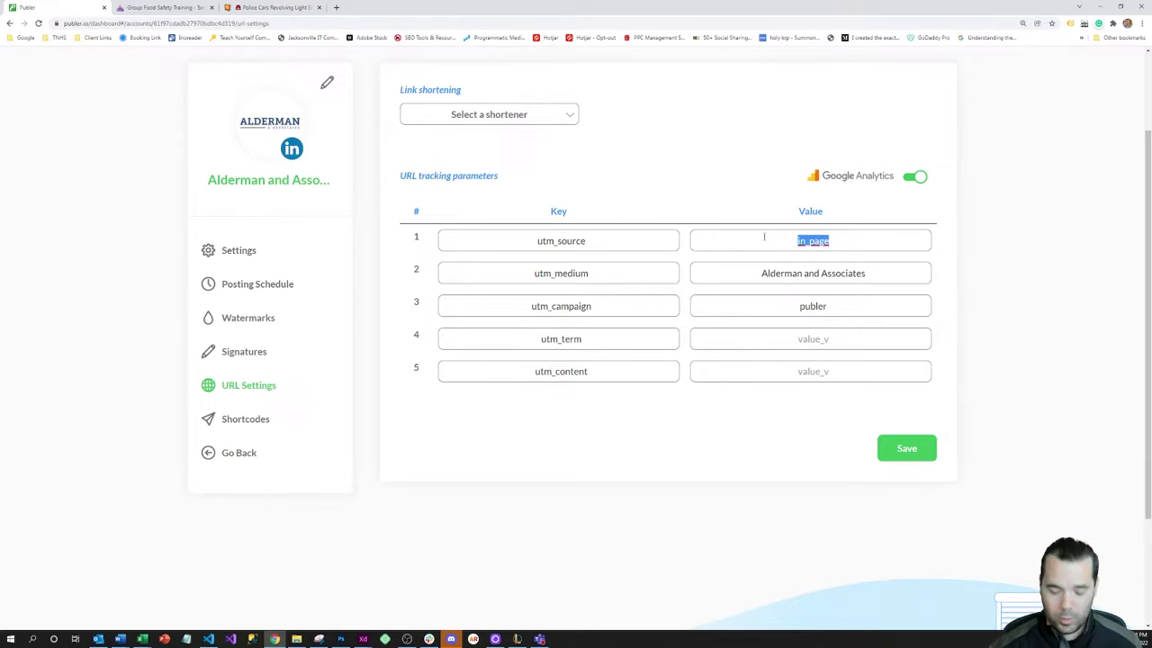
pyautogui.write('linkedin')
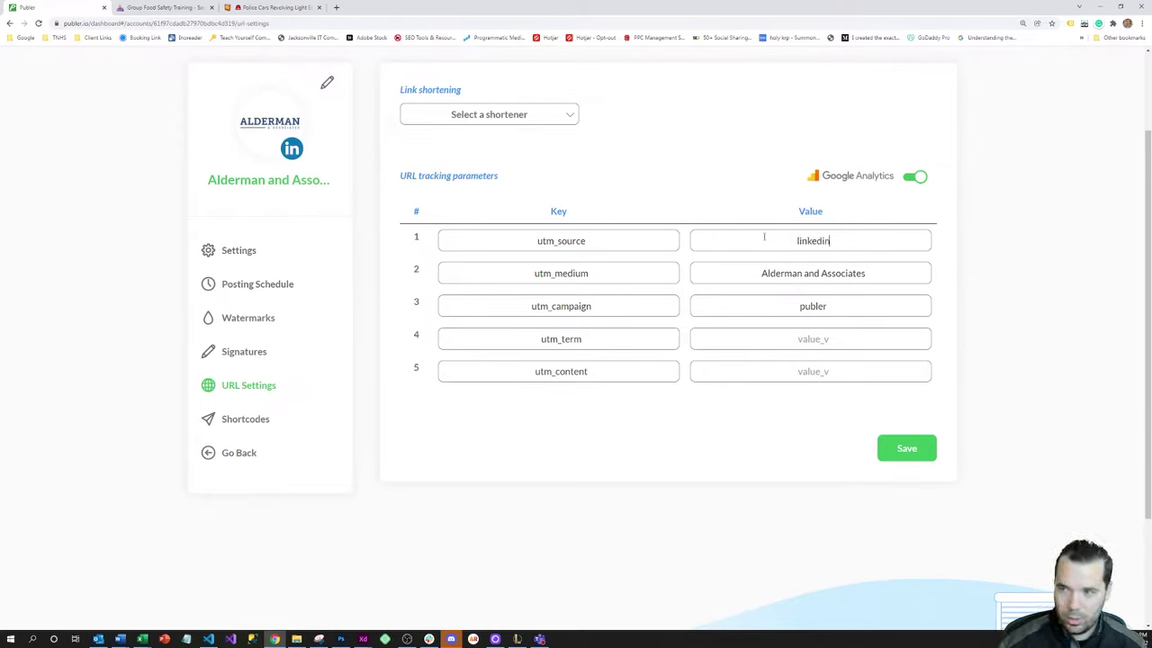
pyautogui.moveTo(890, 270); pyautogui.dragTo(707, 269)
pyautogui.write('soc')
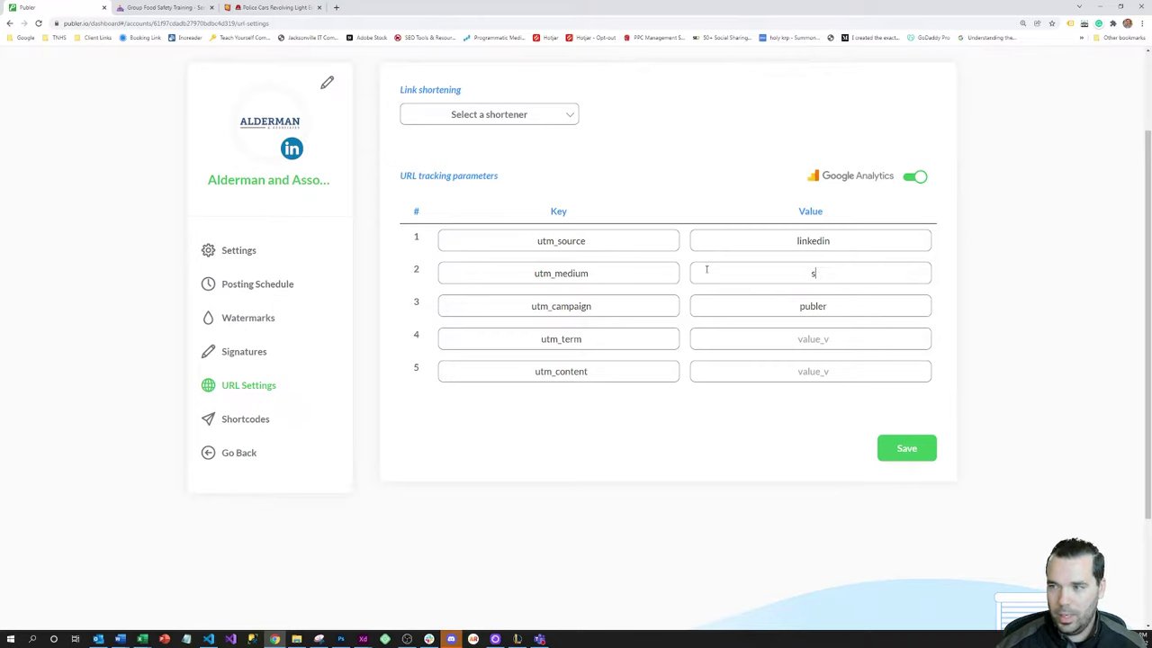
pyautogui.write('ial')
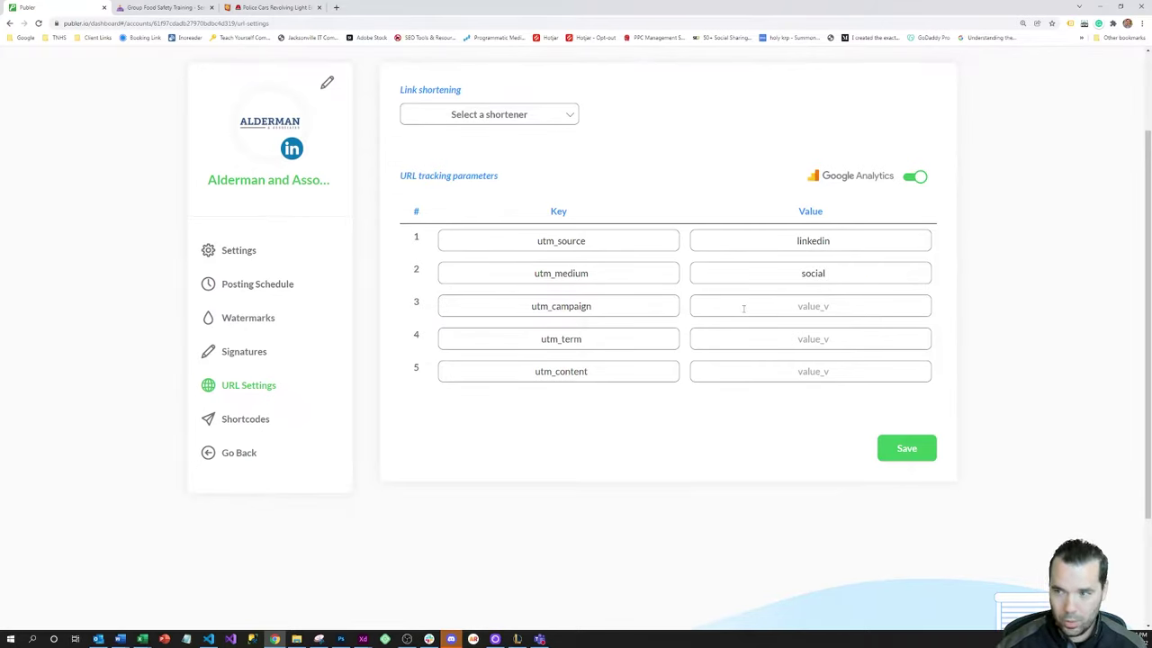
# Set the utm_campaign value to TNHS_Publer_Posting and save the URL tracking parameters.
pyautogui.write('TNHS_Pub')
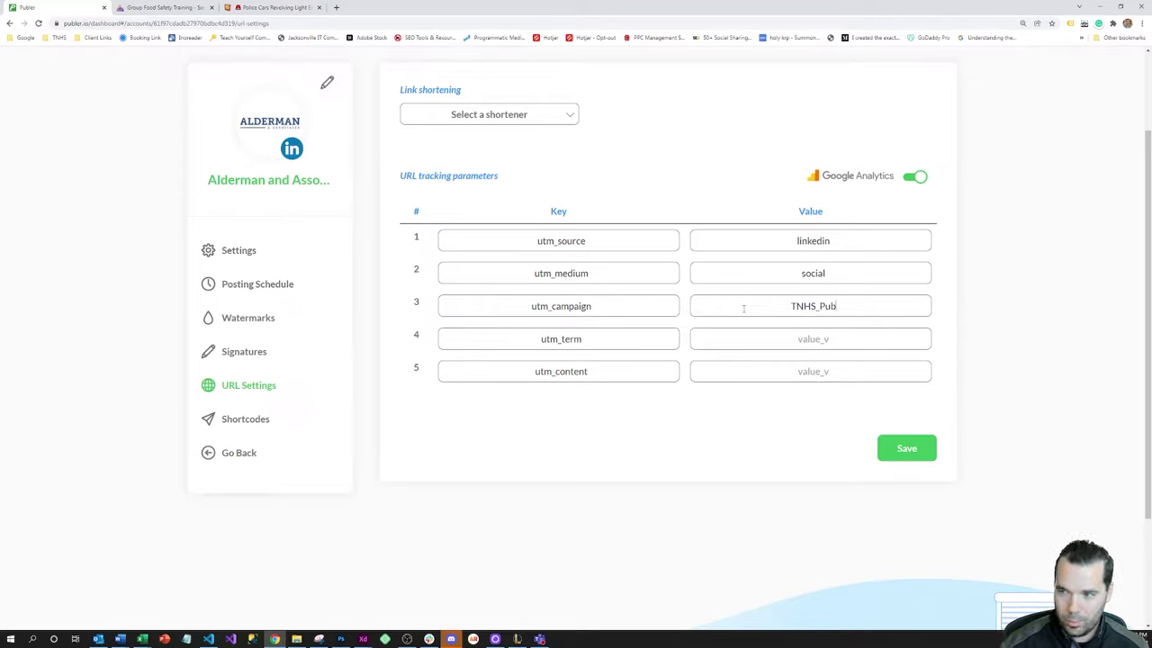
pyautogui.write('ler_')
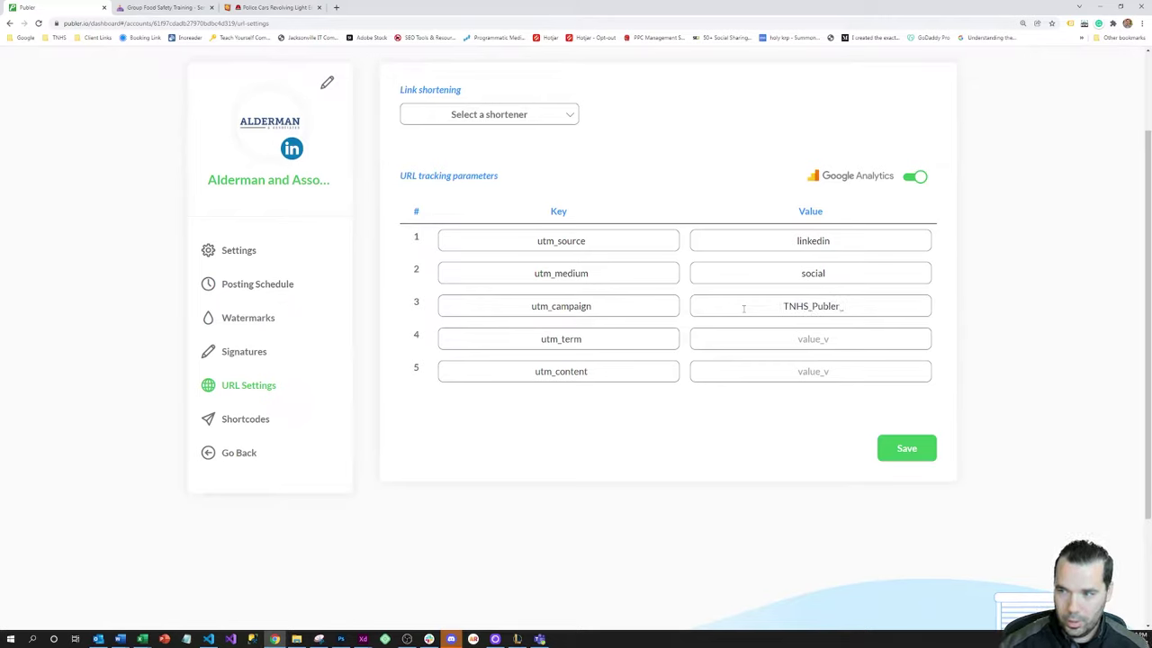
pyautogui.write(' Posting')
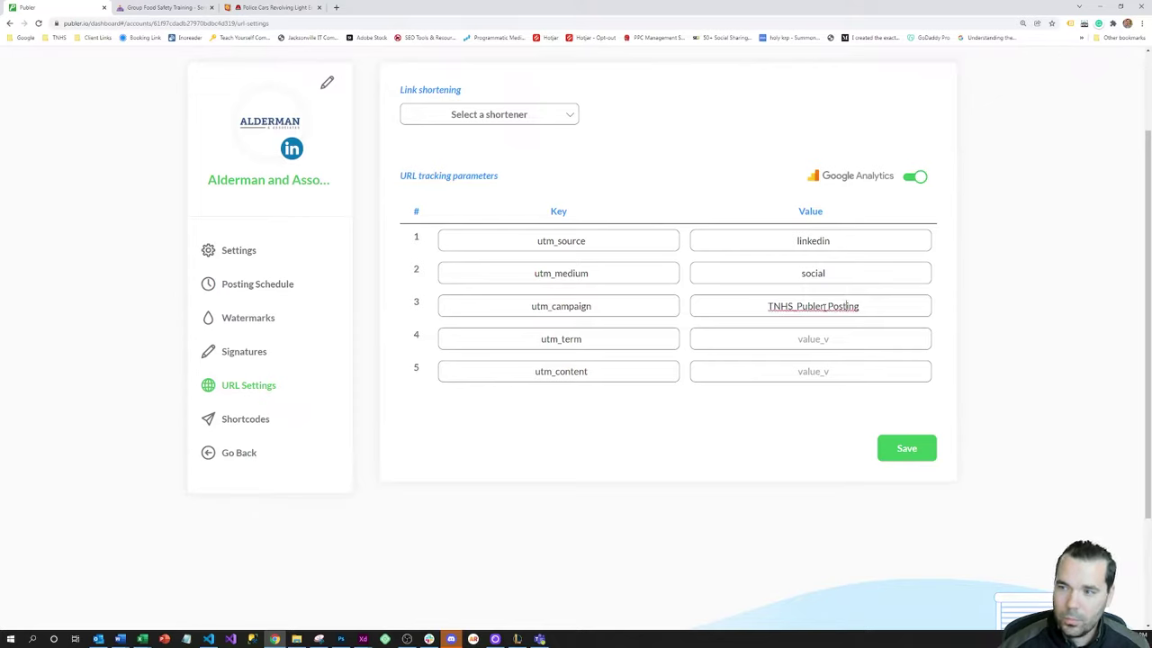
pyautogui.doubleClick(823, 306)
pyautogui.click(765, 306)
pyautogui.moveTo(766, 306); pyautogui.dragTo(866, 308)
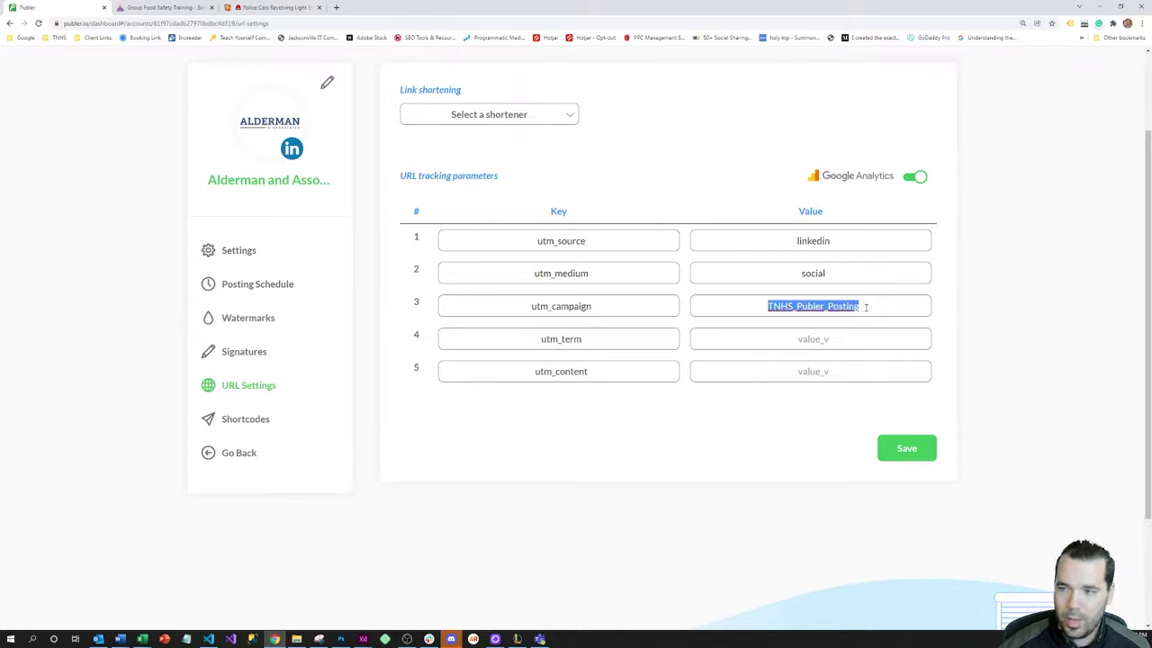
pyautogui.click(866, 307)
pyautogui.doubleClick(844, 307)
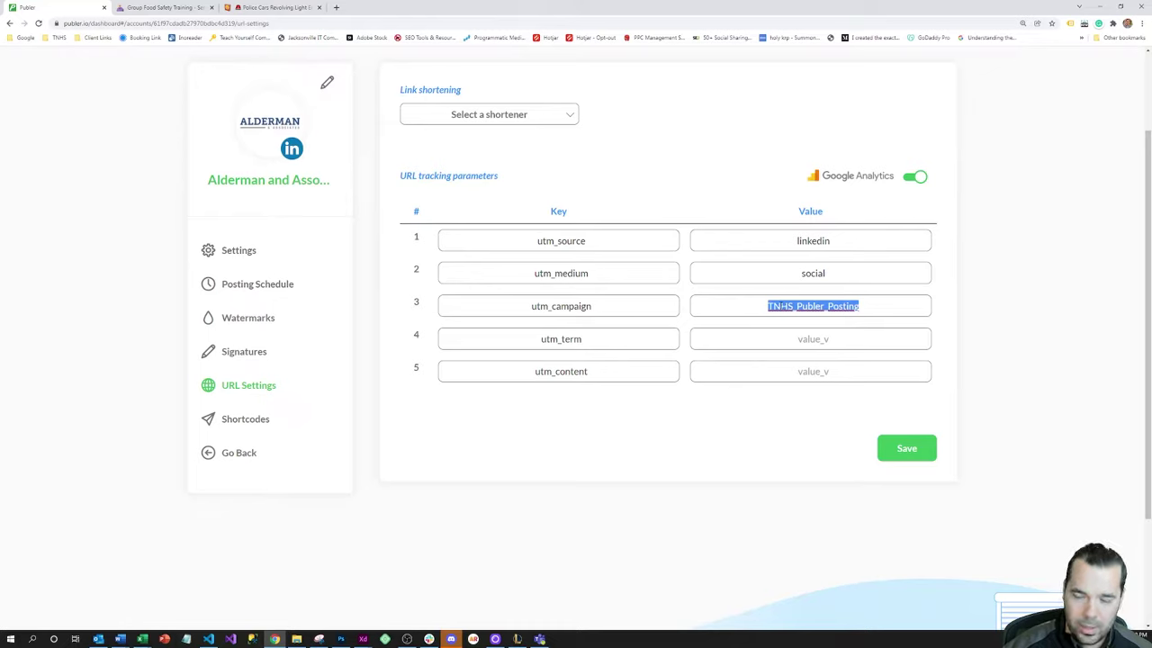
pyautogui.click(882, 306)
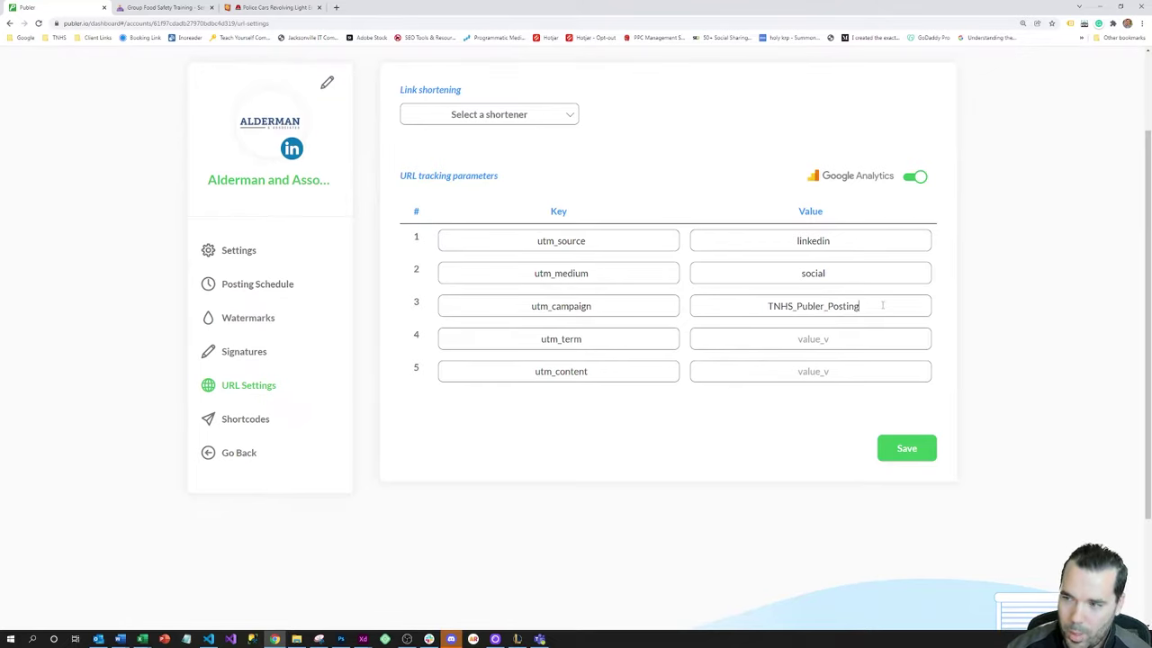
pyautogui.click(904, 448)
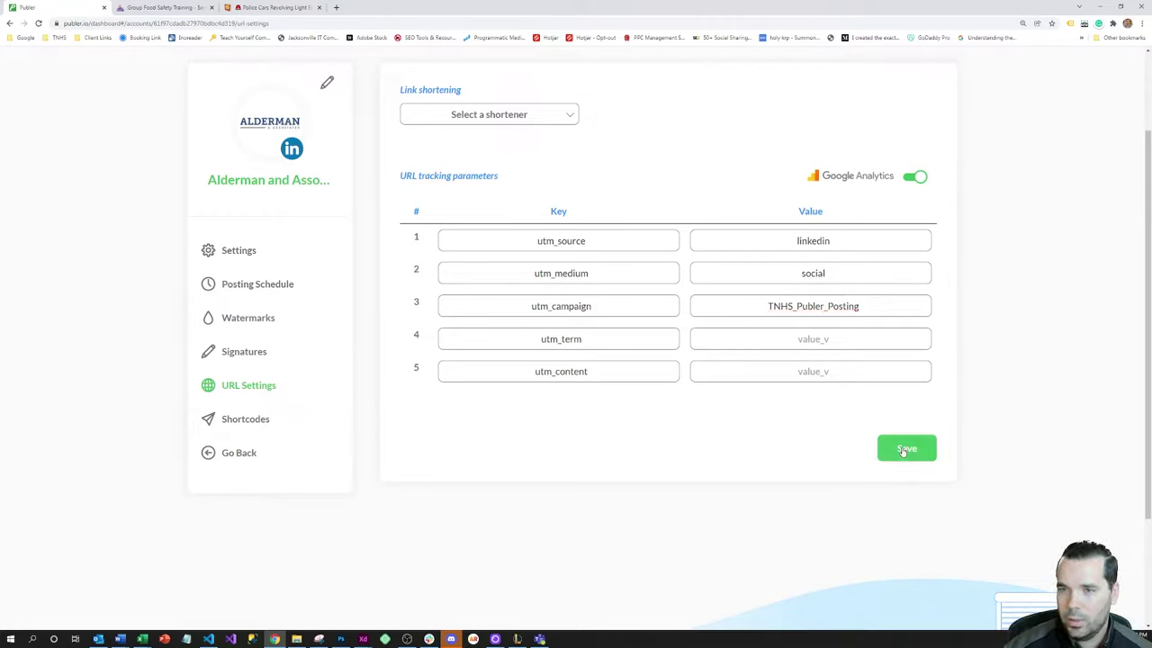
# Leave the account settings and start a new post with Alderman and Associates on LinkedIn as its destination.
pyautogui.click(237, 453)
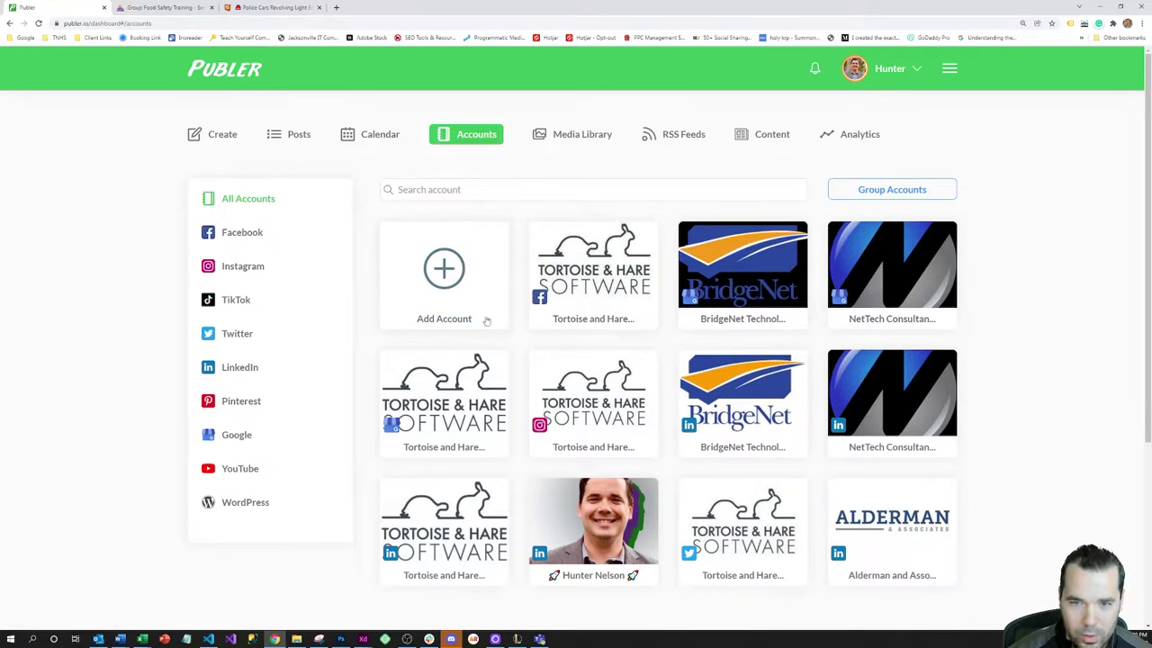
pyautogui.click(223, 137)
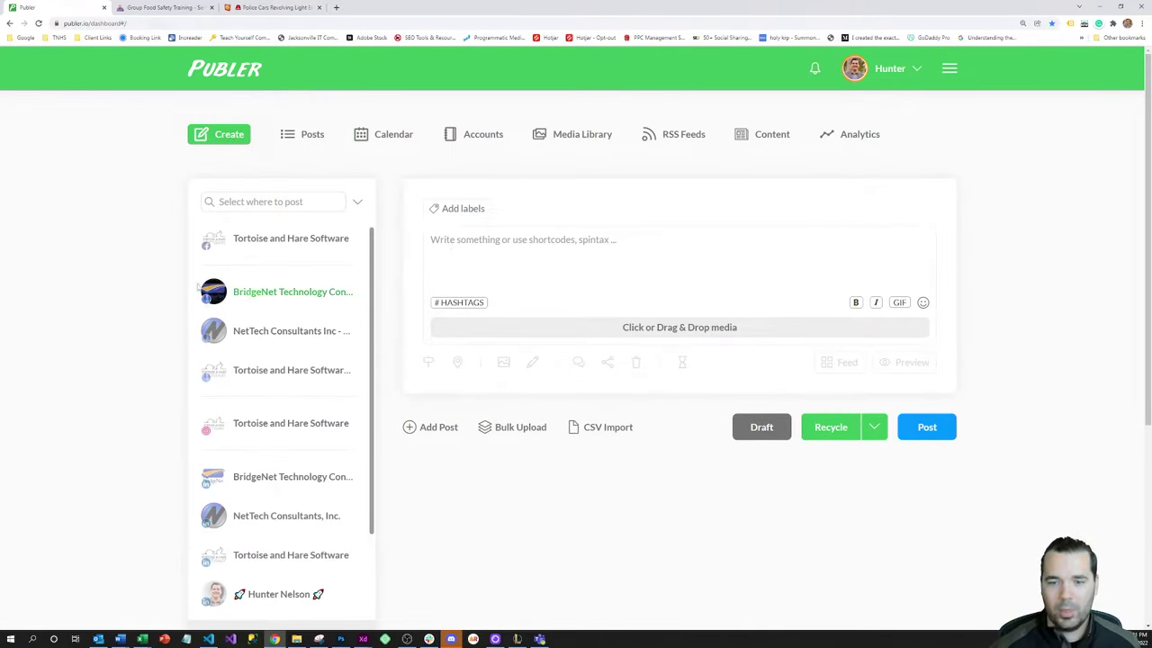
pyautogui.scroll(-2, 157, 286)
pyautogui.scroll(2, 144, 283)
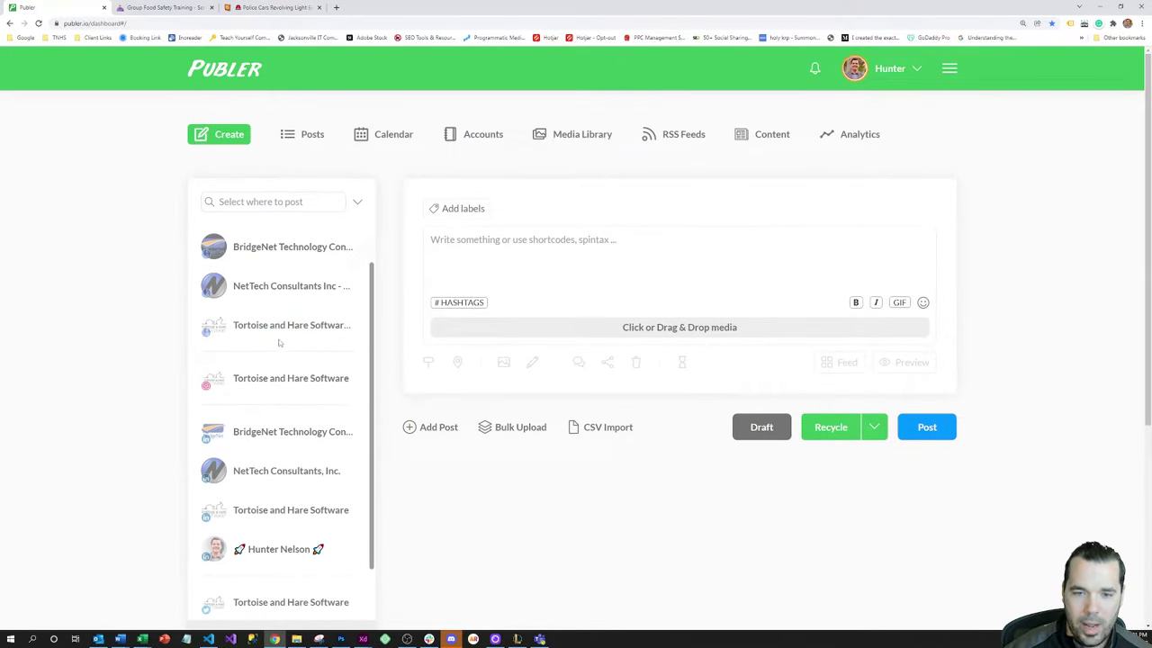
pyautogui.scroll(-2, 279, 346)
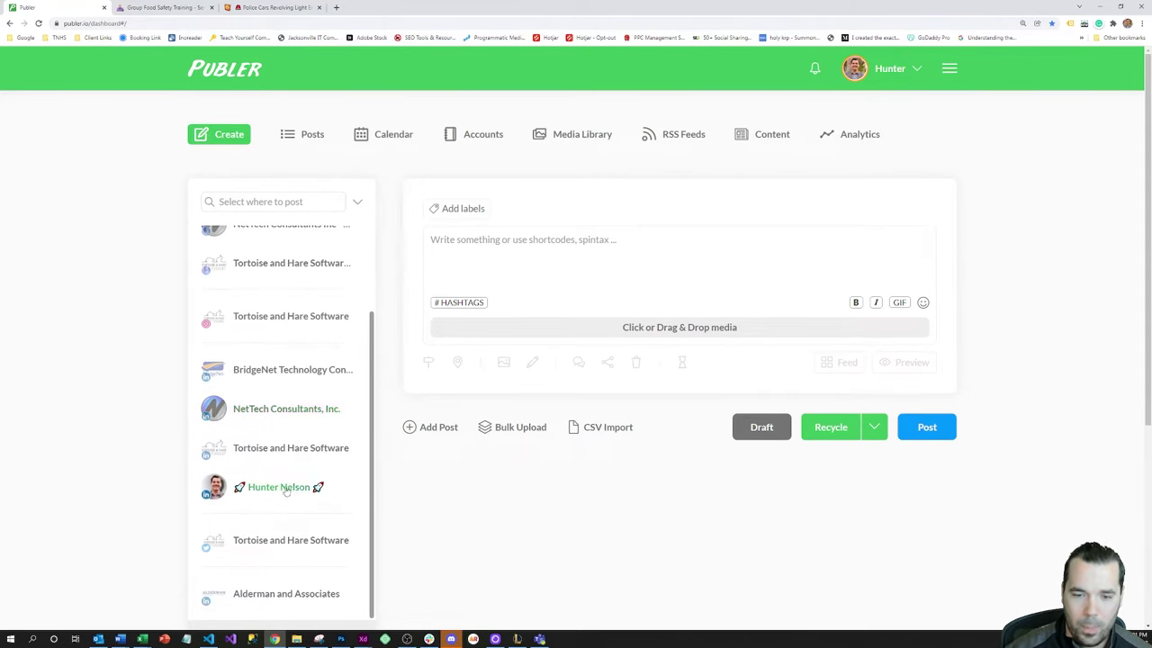
pyautogui.click(283, 601)
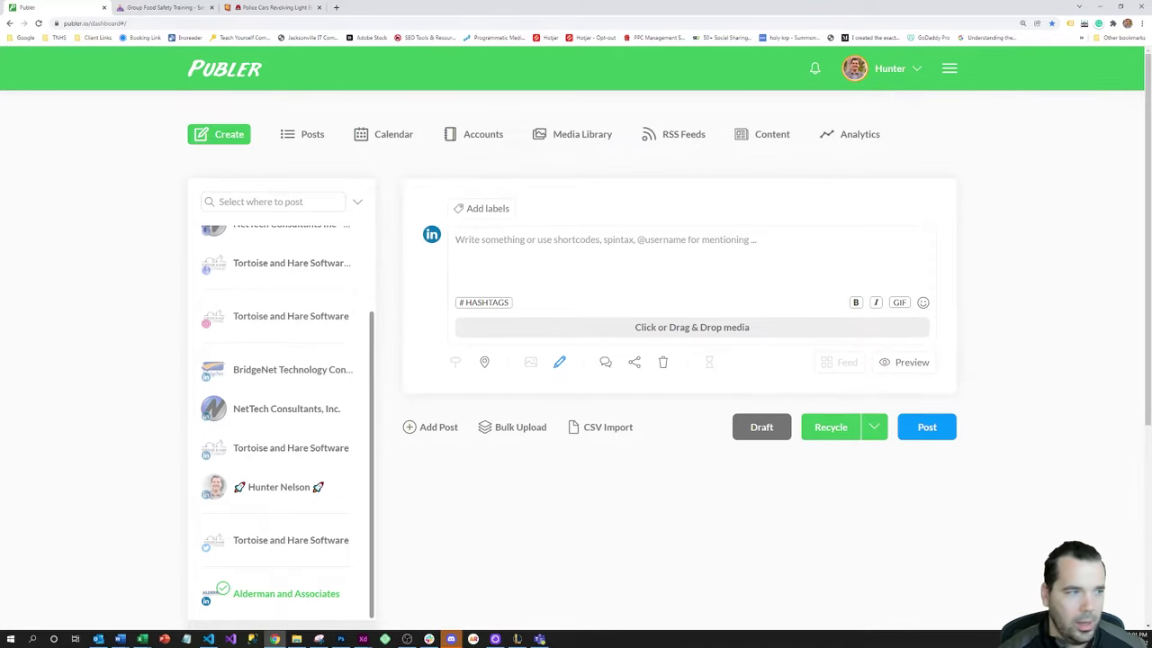
# Fill the post with "Get 15% off your next proctored food safety training session when you enroll 5 or more students into our ServeSafe food manager program.".
pyautogui.click(208, 639)
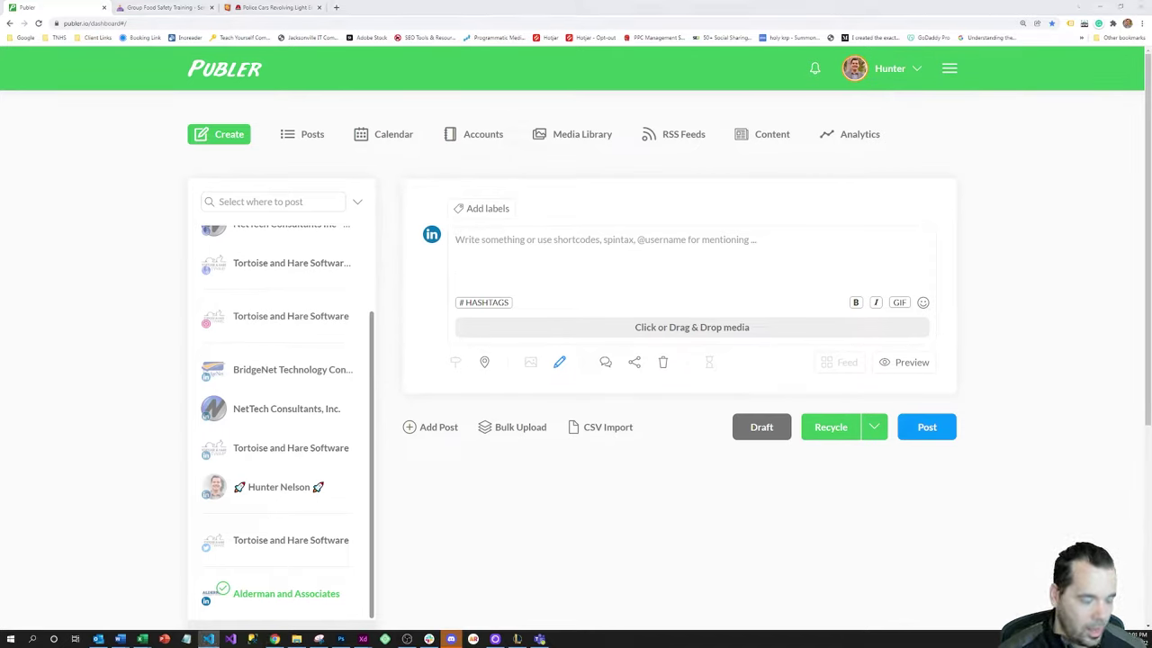
pyautogui.click(543, 255)
pyautogui.write('Get 15% off your next proctored food safety training session when you enroll 5 or more students into our ServeSafe food manager program.')
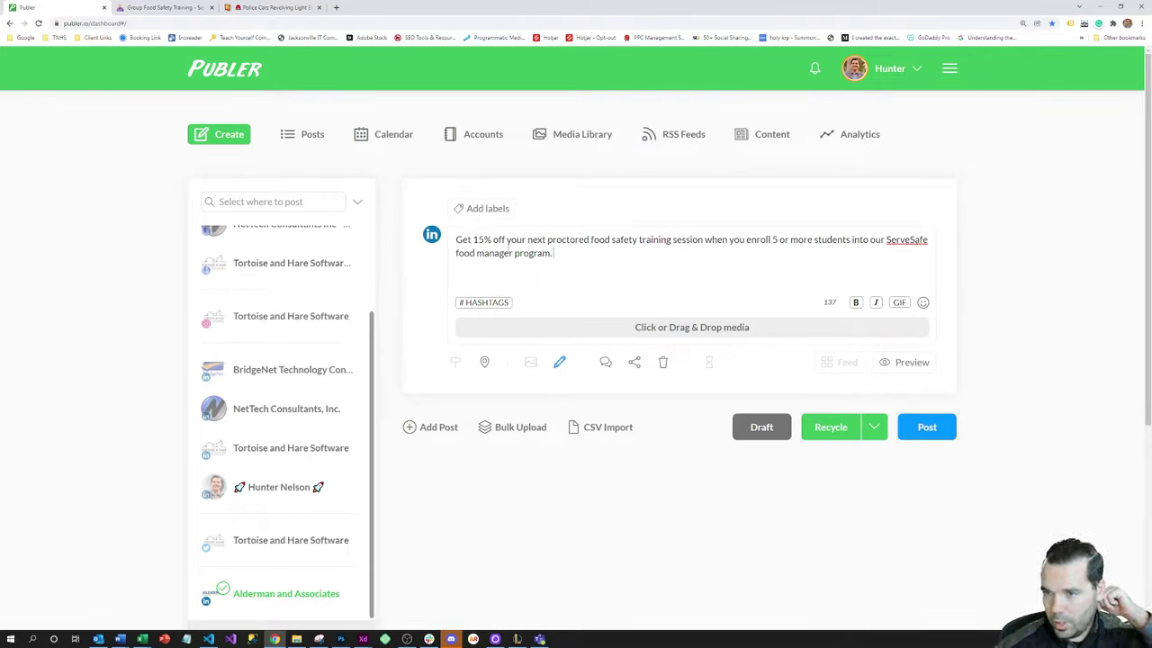
# Add the heading "🚨Group Discounts Available🚨" above the post text, separated from it by a blank line.
pyautogui.hotkey('alt', 'Tab')
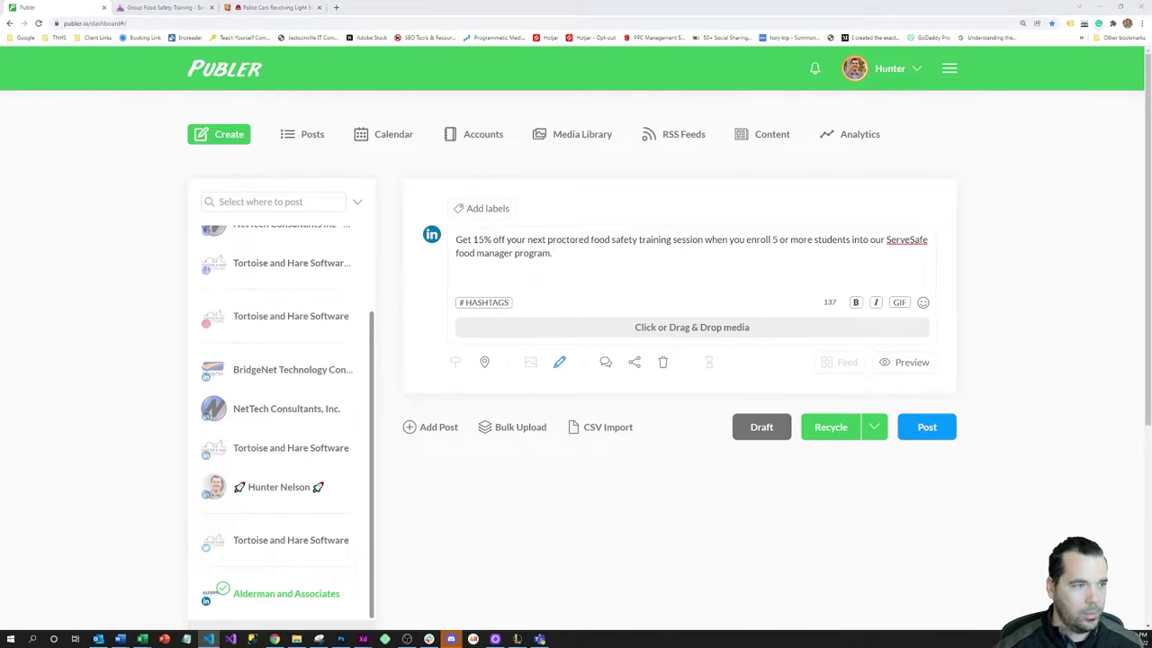
pyautogui.click(515, 241)
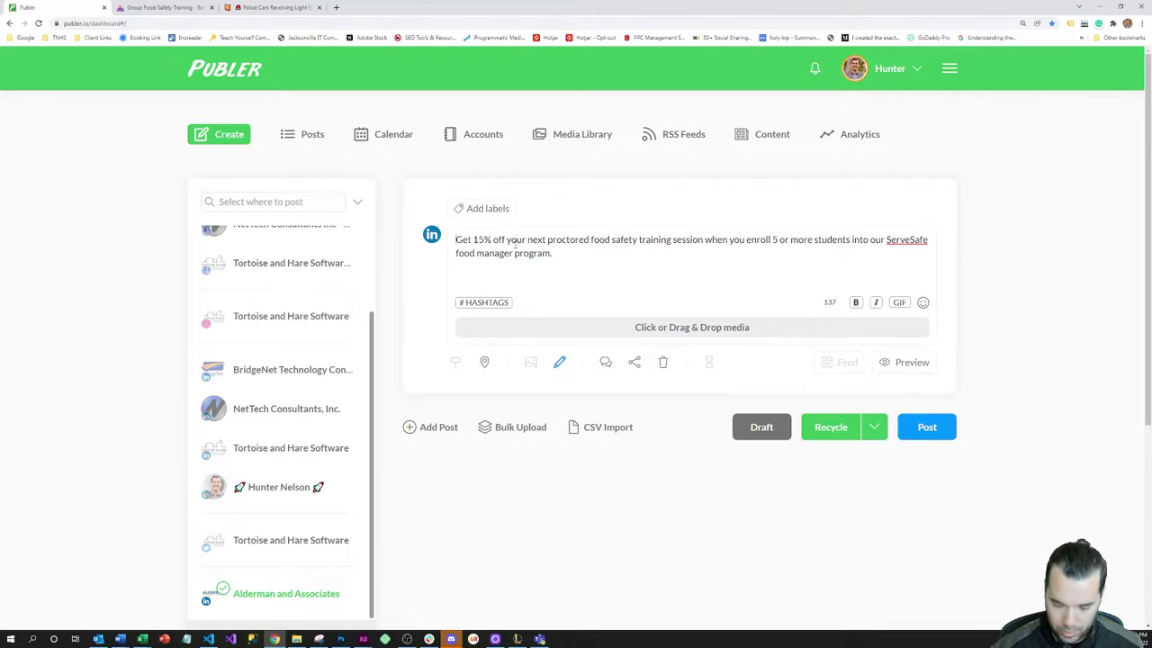
pyautogui.press('Return')
pyautogui.write('🚨Group Discounts Available🚨')
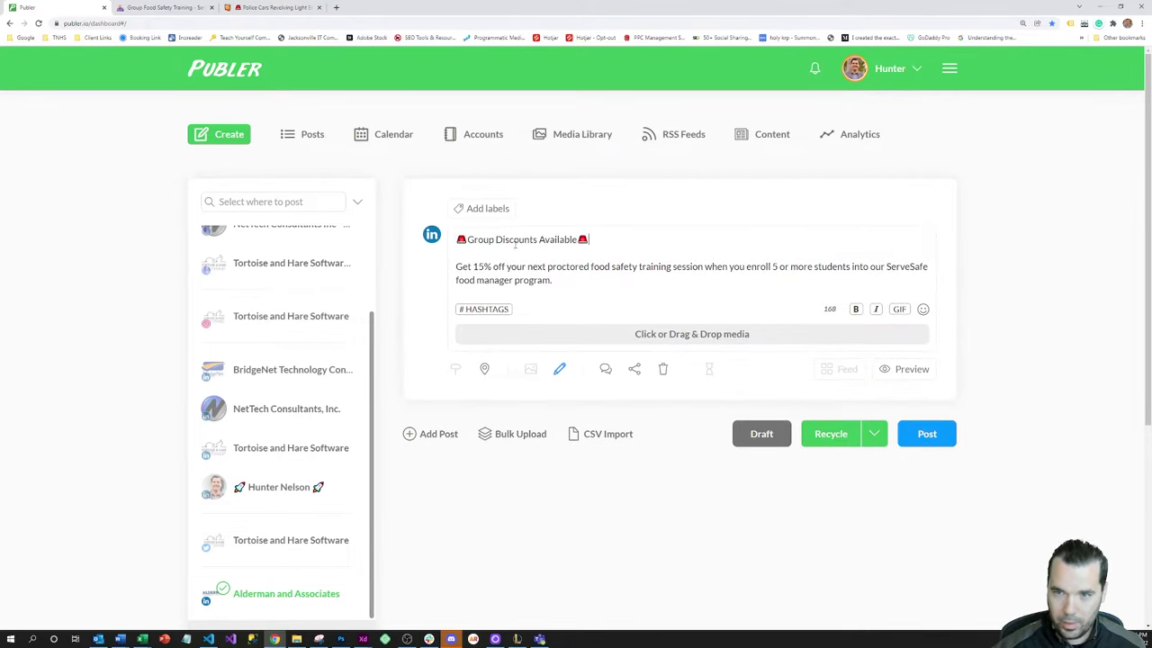
pyautogui.click(602, 284)
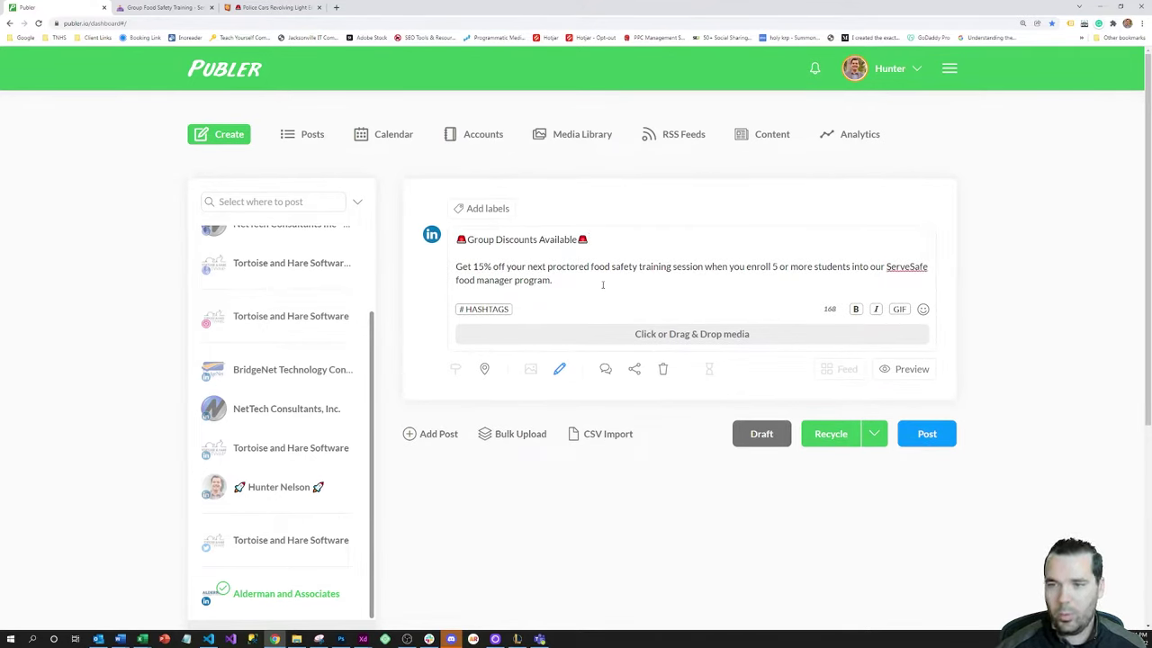
# Open the Group Food Safety Training page on the Alderman & Associates website and copy its URL.
pyautogui.click(162, 8)
pyautogui.scroll(4, 873, 105)
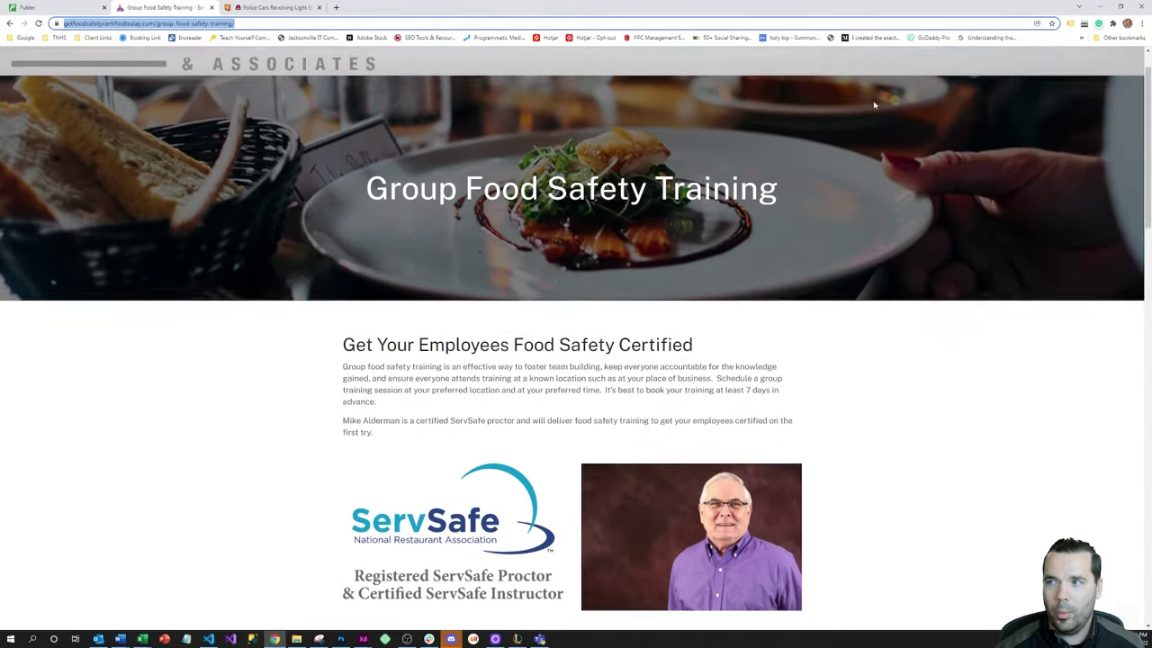
pyautogui.scroll(1, 873, 105)
pyautogui.moveTo(990, 84)
pyautogui.click(976, 143)
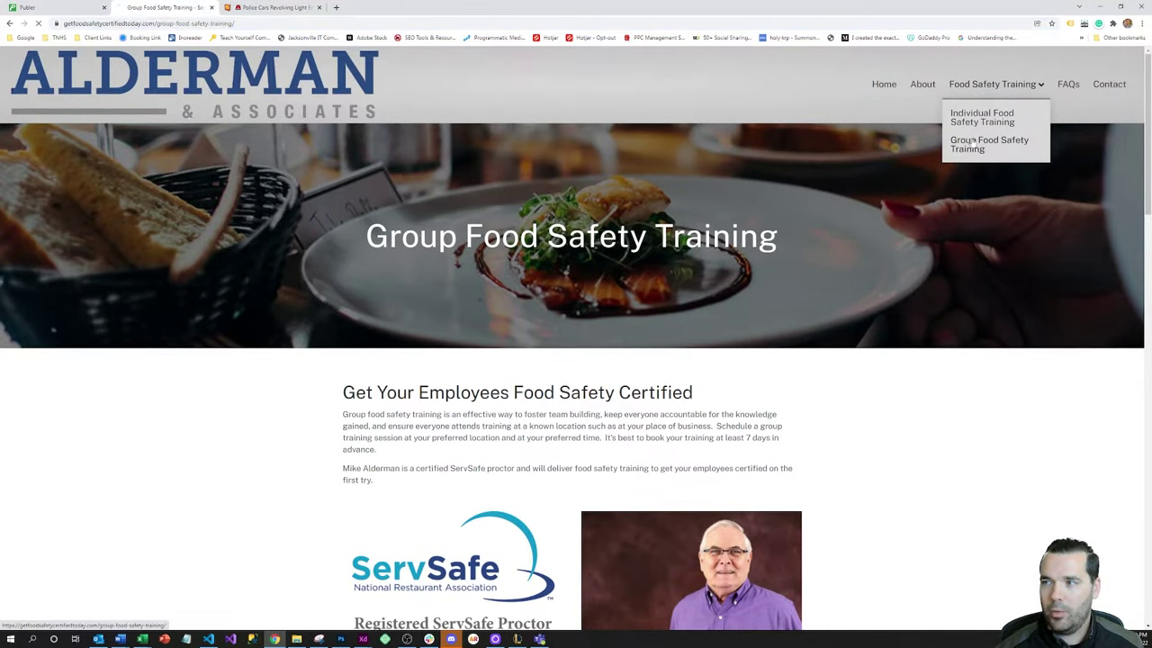
pyautogui.click(266, 25)
pyautogui.hotkey('ctrl', 'c')
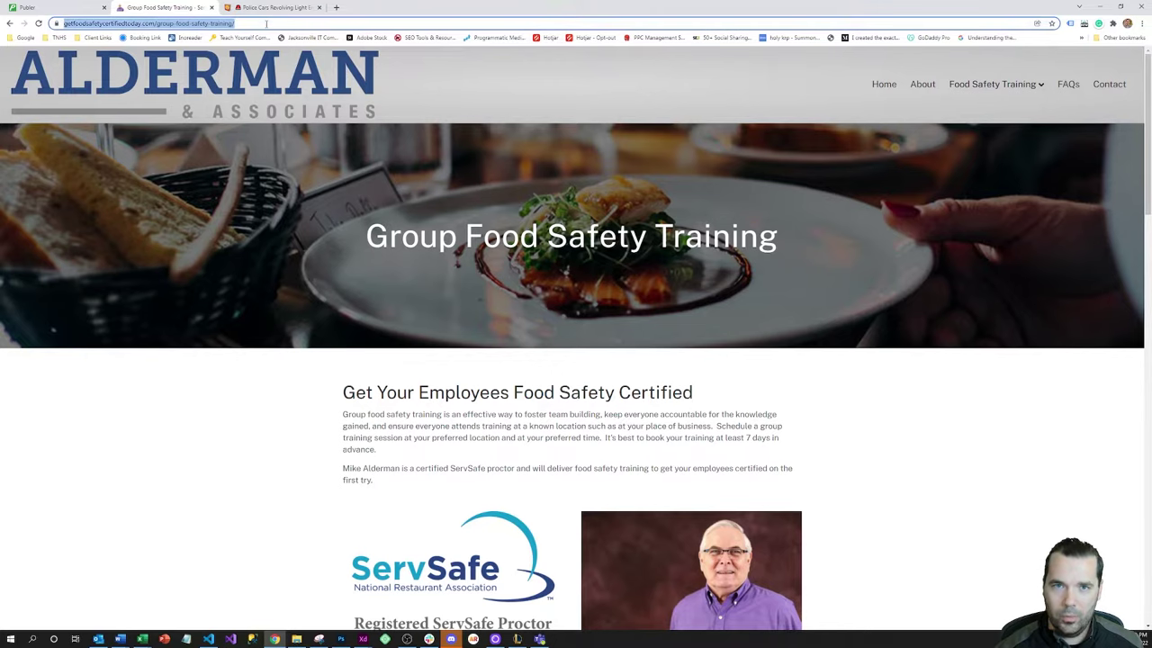
# Switch back to Publer and add the copied Group Food Safety Training URL below the post text, separated by a blank line.
pyautogui.click(27, 7)
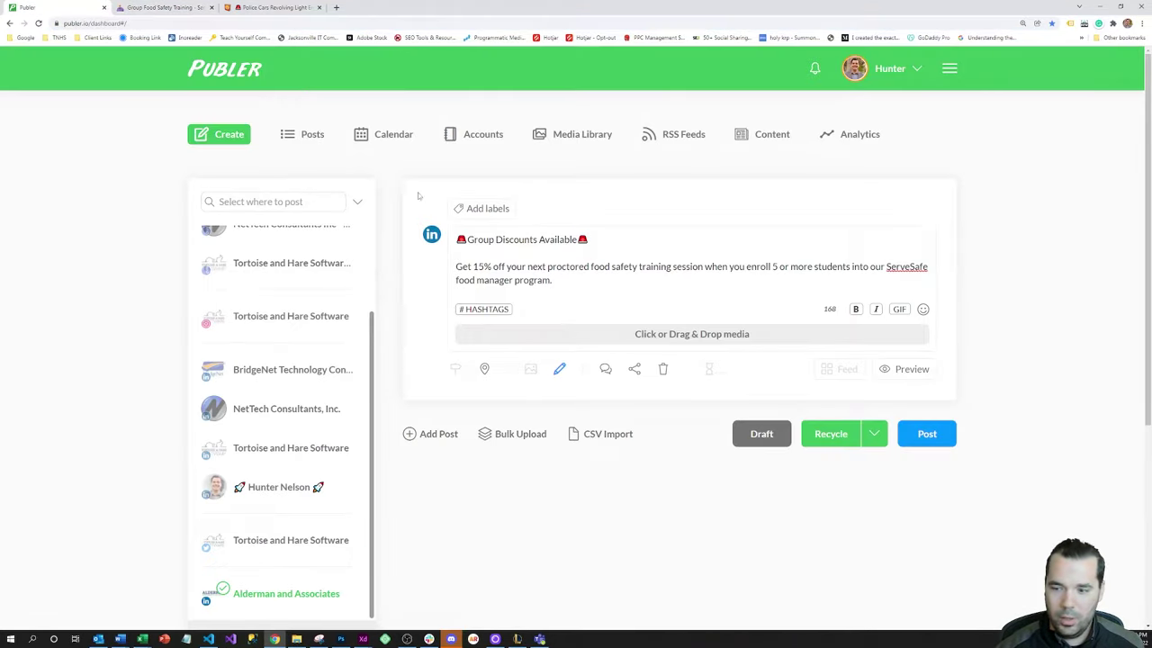
pyautogui.click(577, 282)
pyautogui.press('Return')
pyautogui.press('Return')
pyautogui.hotkey('ctrl', 'v')
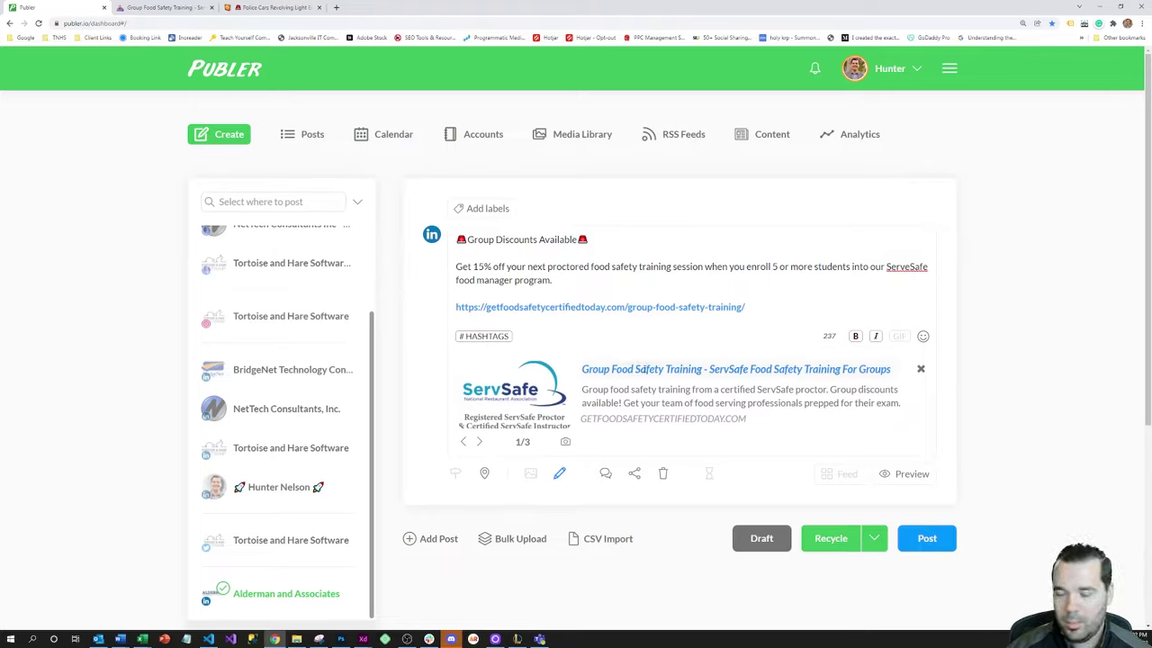
# Choose Recycle as the scheduling method for the post and set it to recycle every 3 months.
pyautogui.click(873, 546)
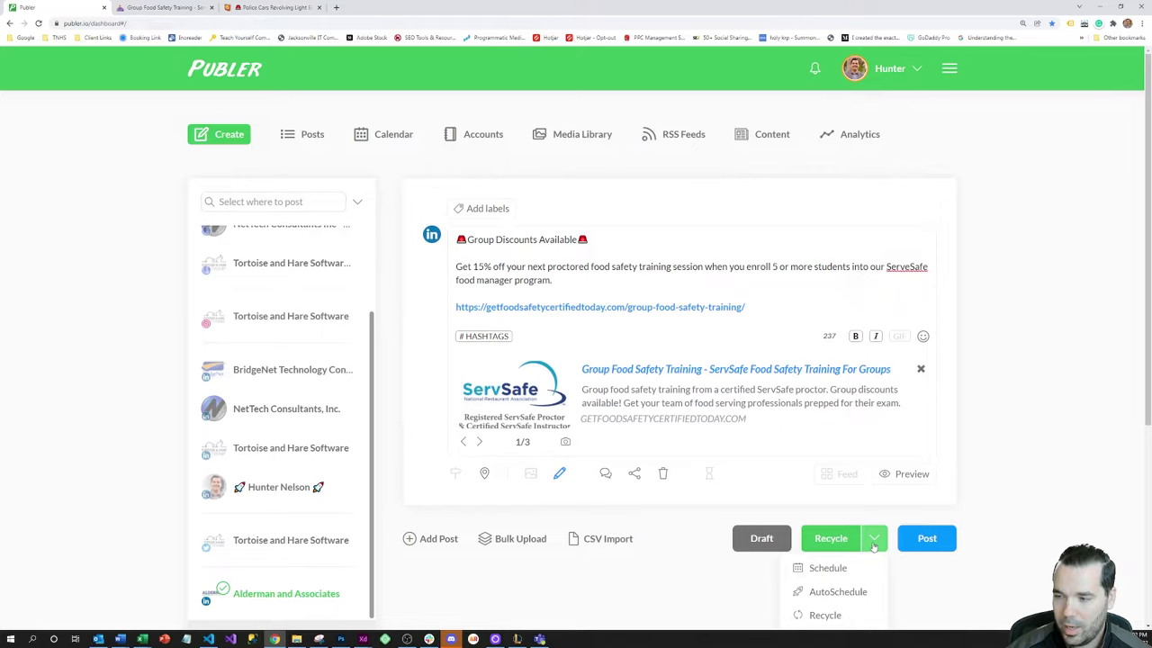
pyautogui.scroll(-2, 1080, 432)
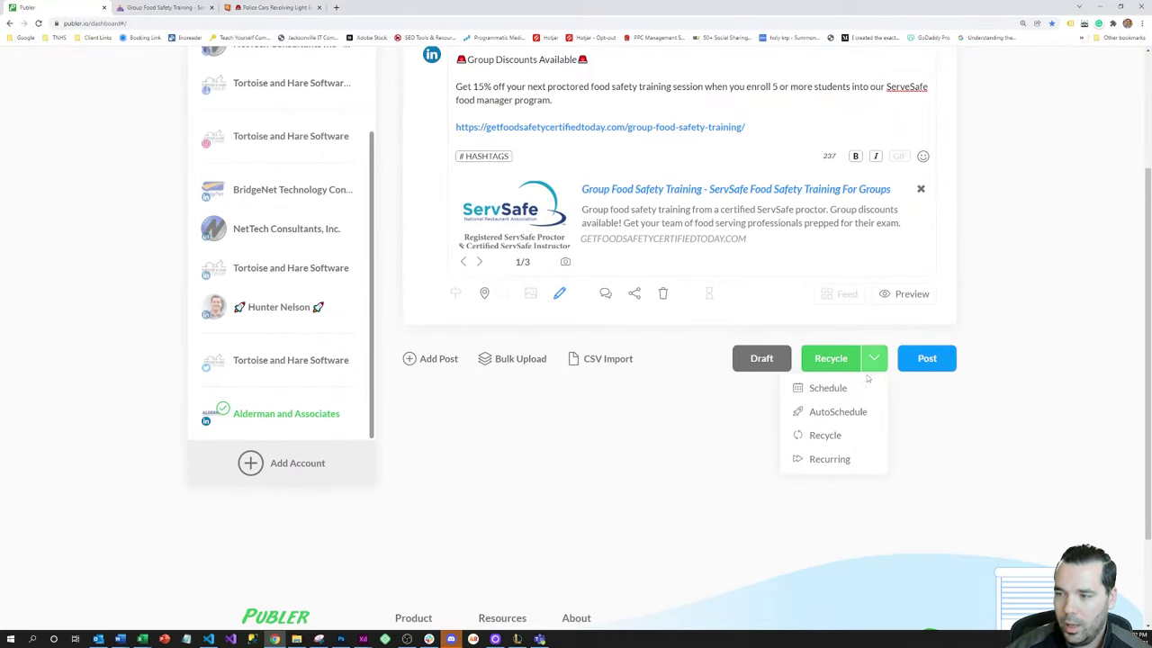
pyautogui.click(839, 438)
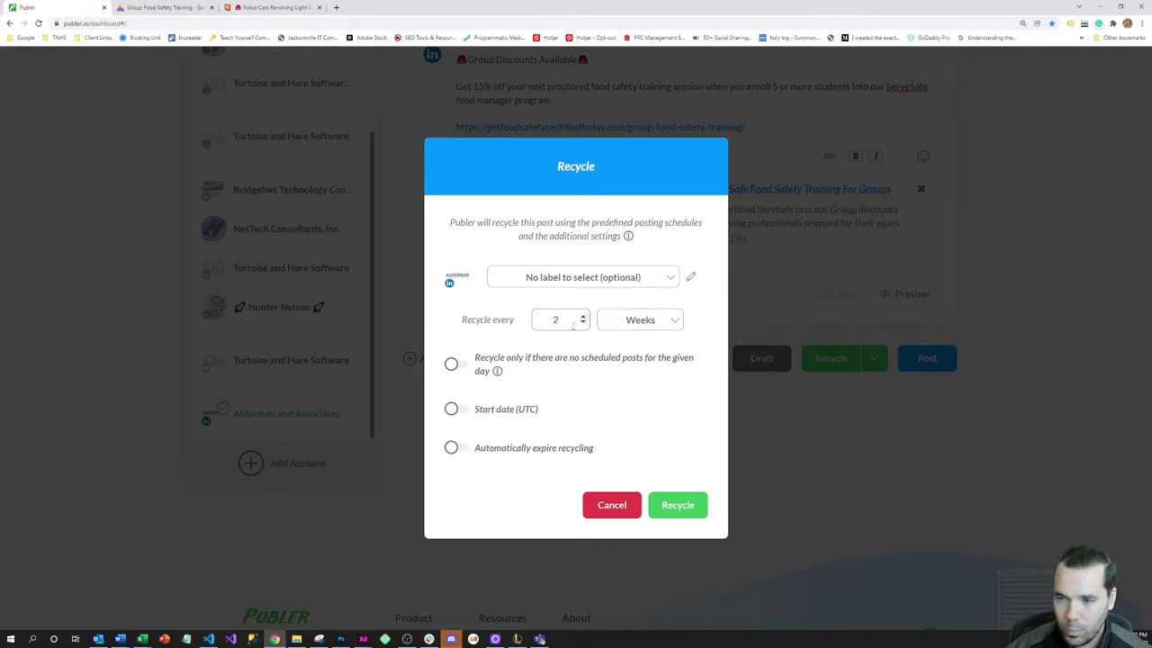
pyautogui.moveTo(561, 320); pyautogui.dragTo(525, 326)
pyautogui.write('3')
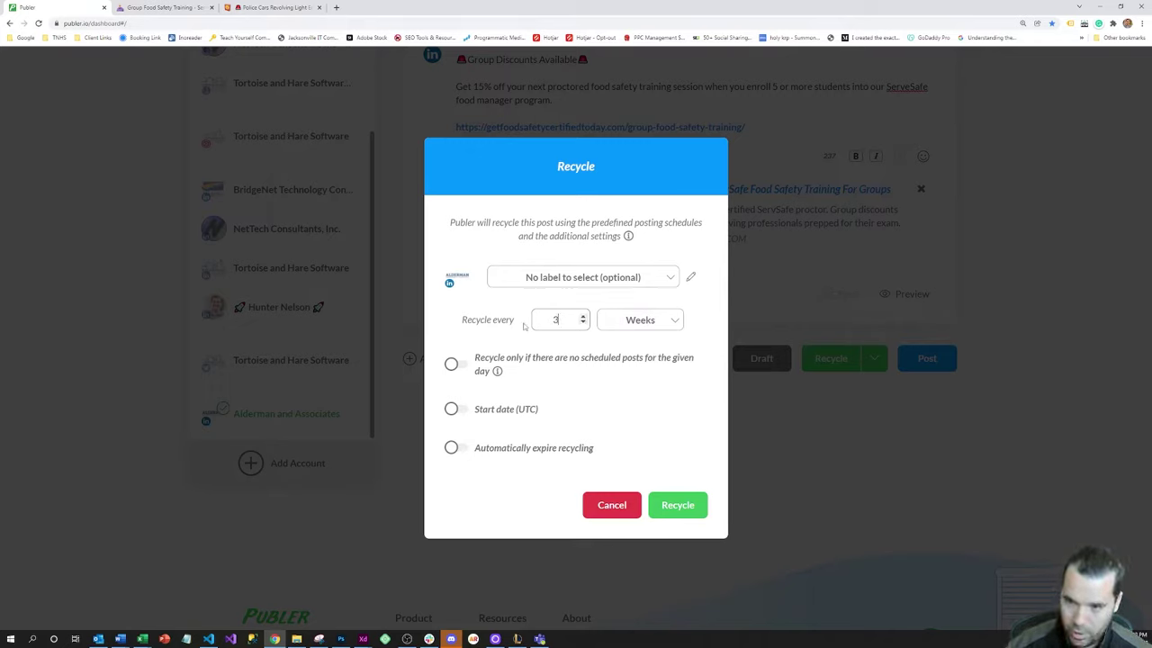
pyautogui.click(634, 323)
pyautogui.click(648, 369)
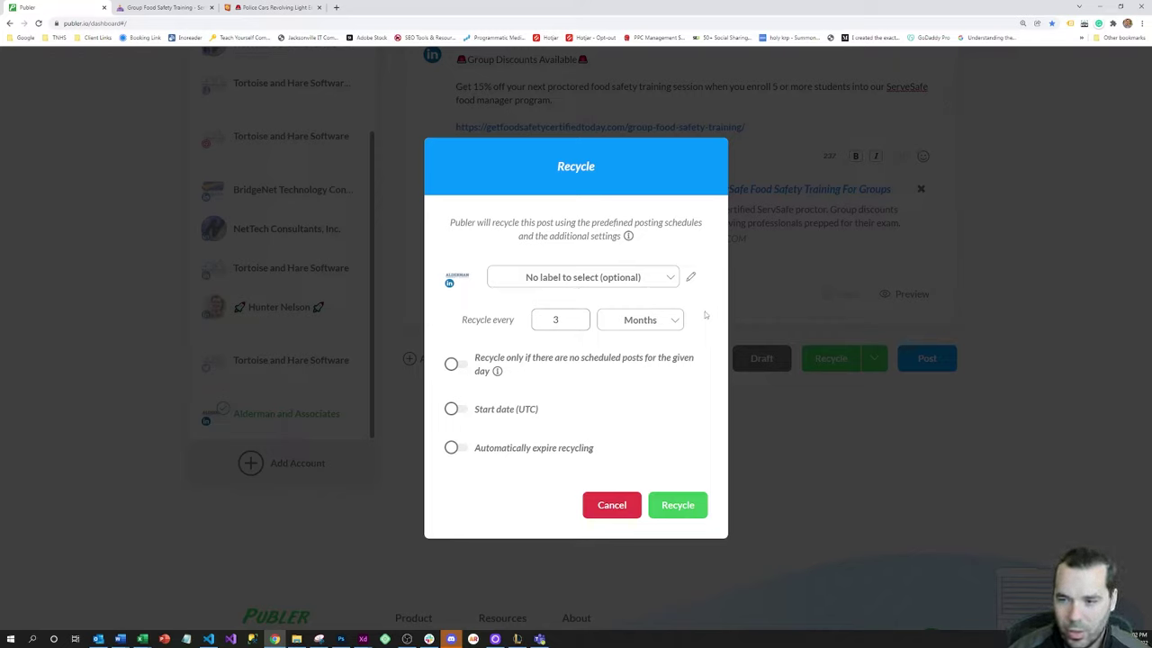
# Enable recycling only on days without scheduled posts, and submit the post for recycling.
pyautogui.moveTo(562, 319); pyautogui.dragTo(546, 319)
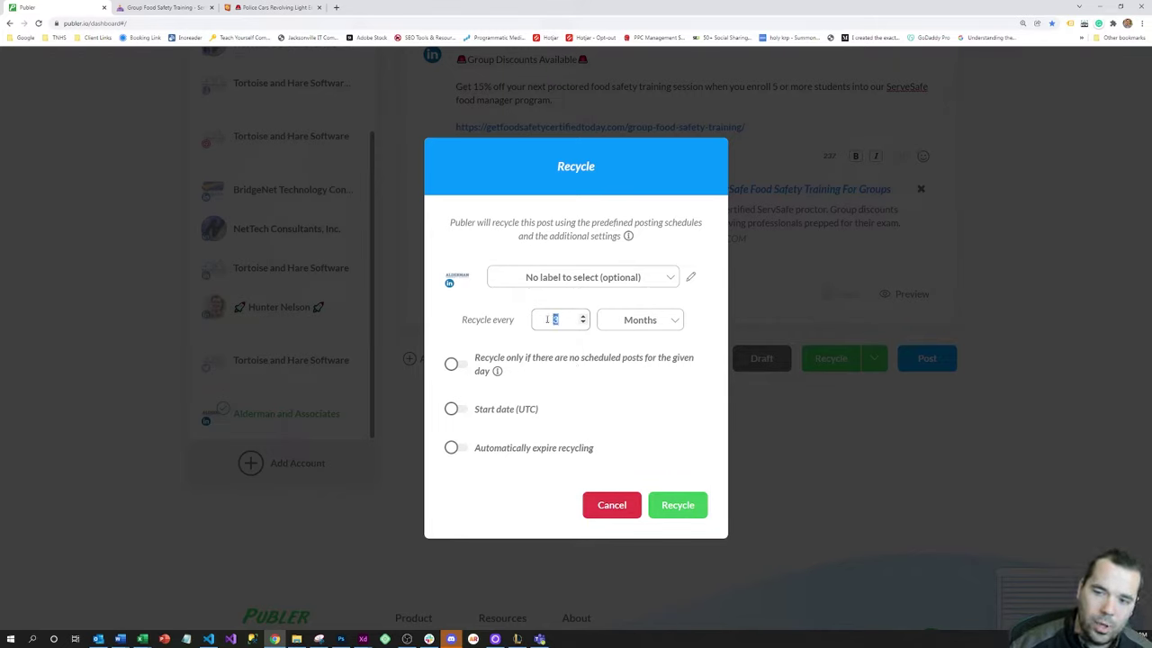
pyautogui.click(546, 319)
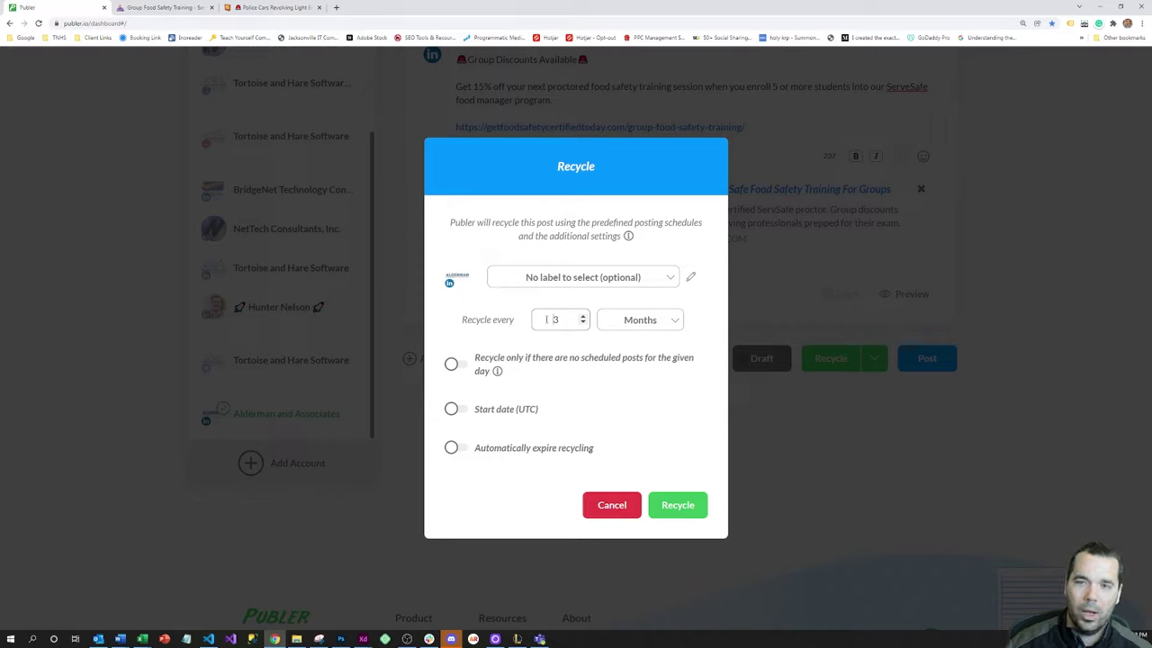
pyautogui.click(605, 326)
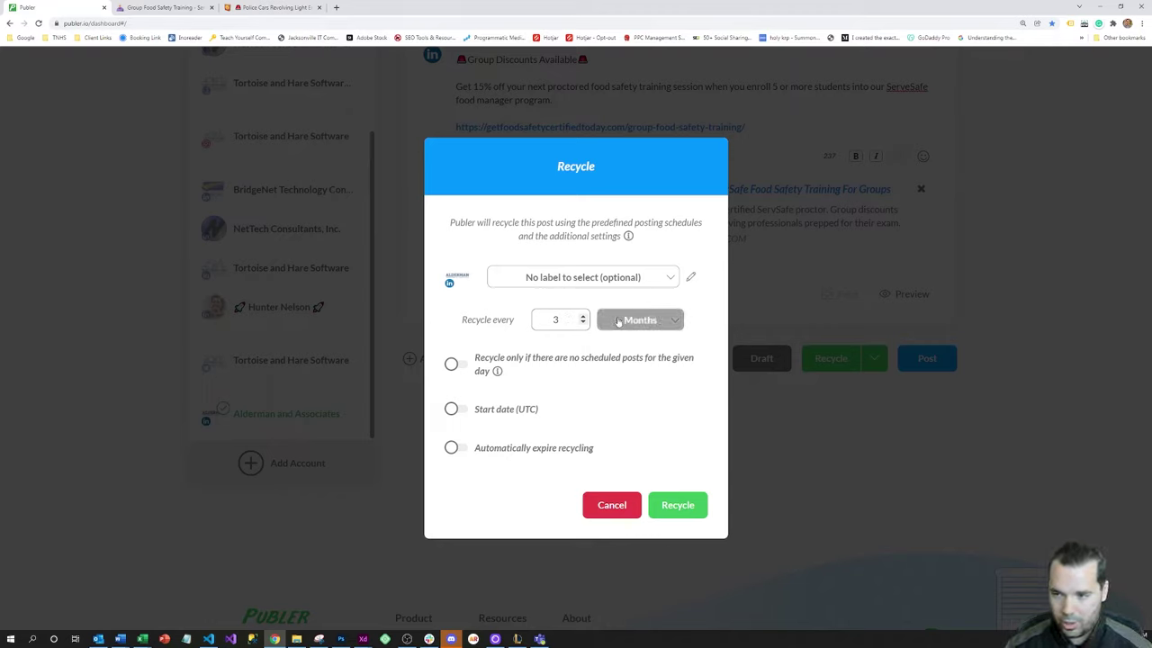
pyautogui.click(467, 367)
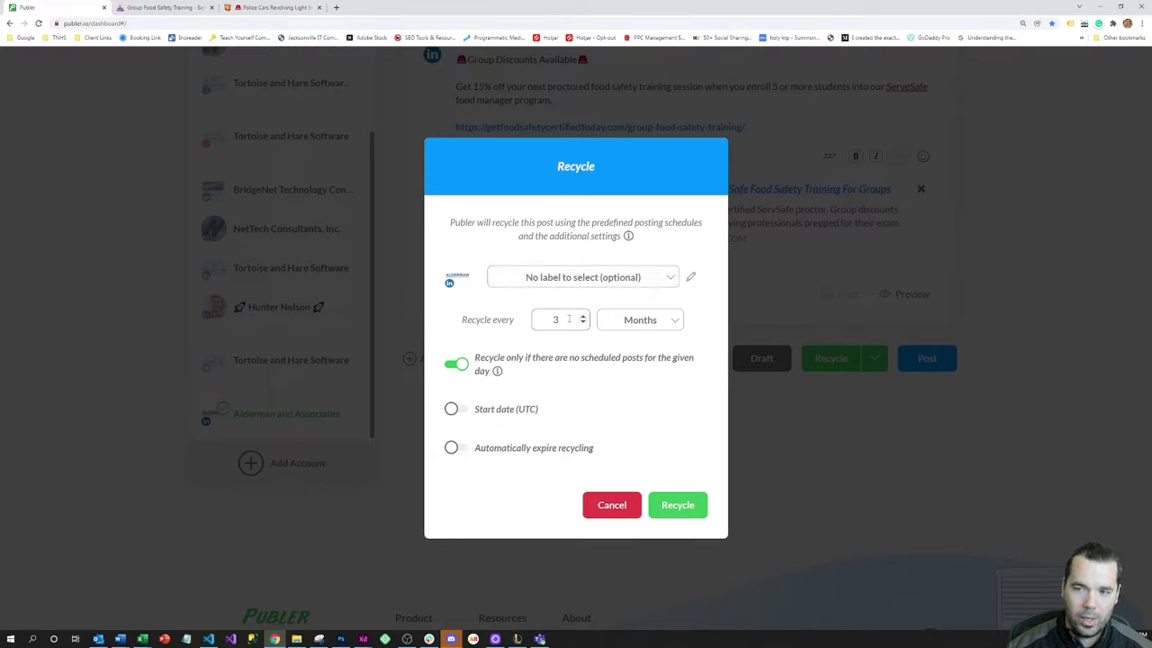
pyautogui.click(682, 509)
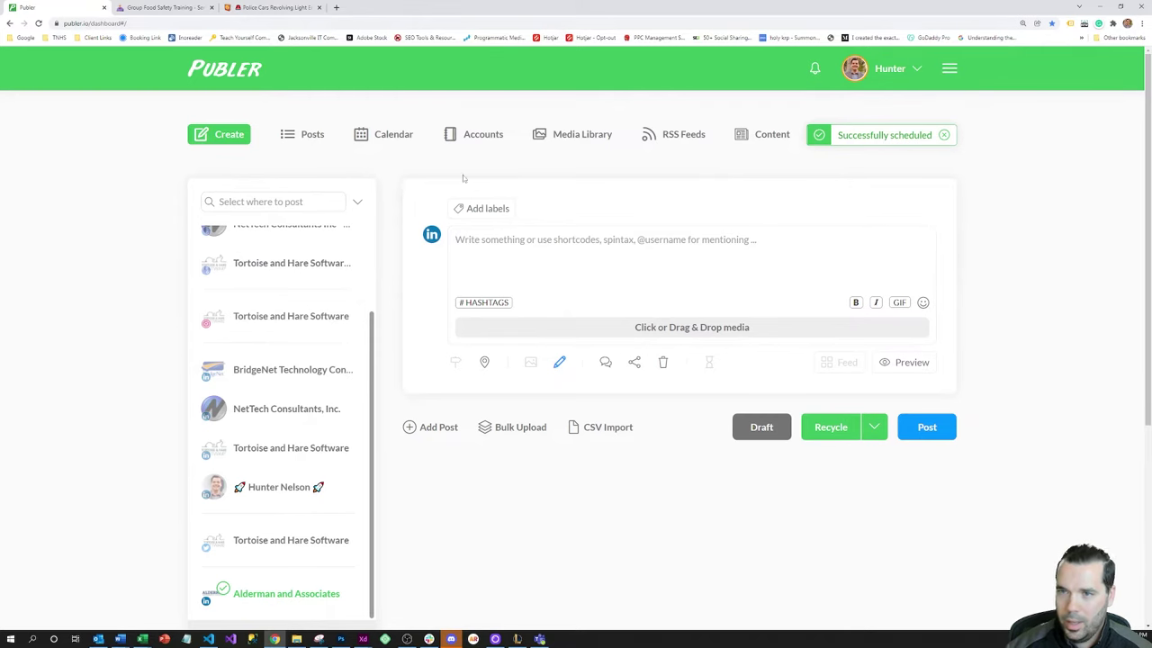
# Display the recycling posts for the Alderman and Associates LinkedIn account.
pyautogui.click(467, 139)
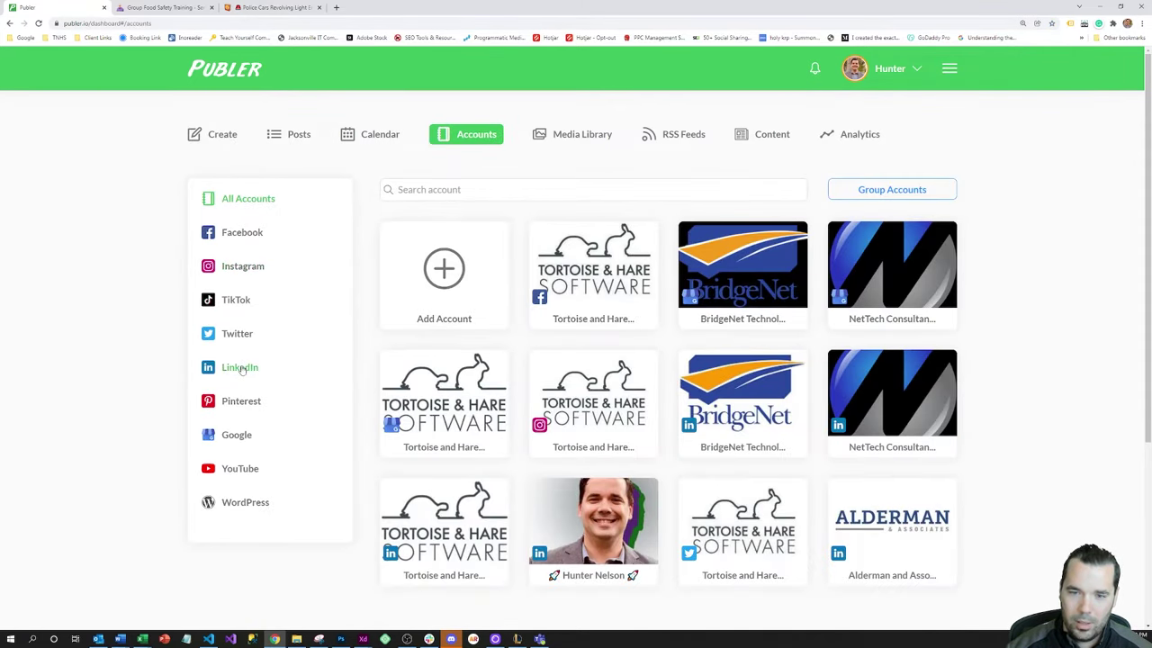
pyautogui.click(241, 369)
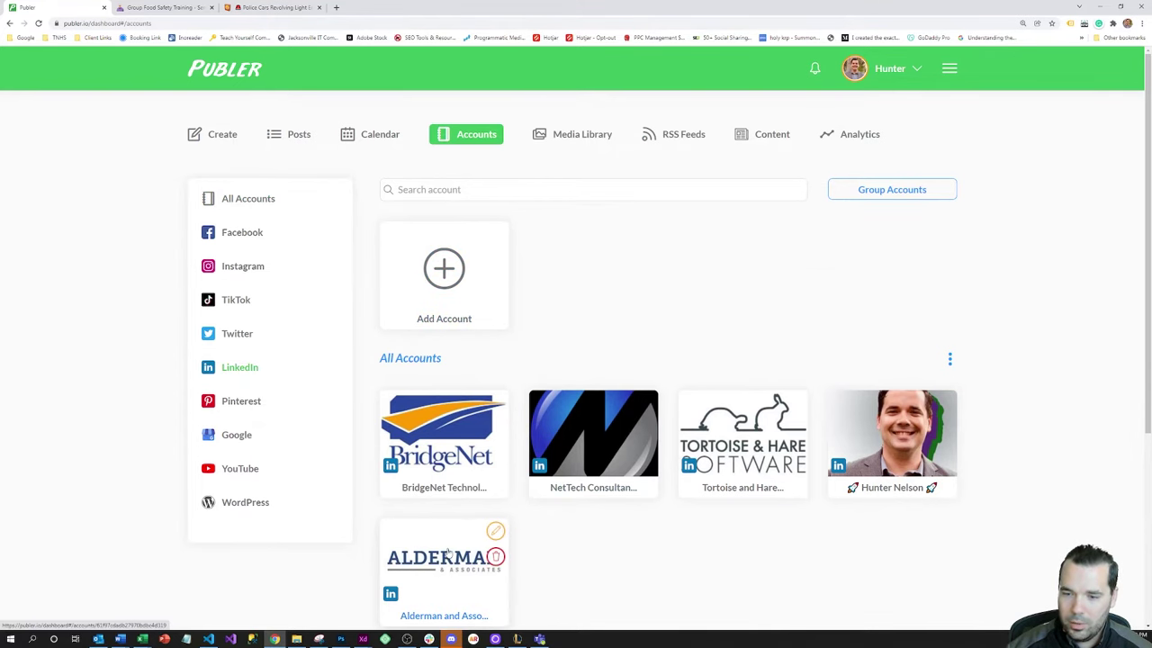
pyautogui.click(299, 135)
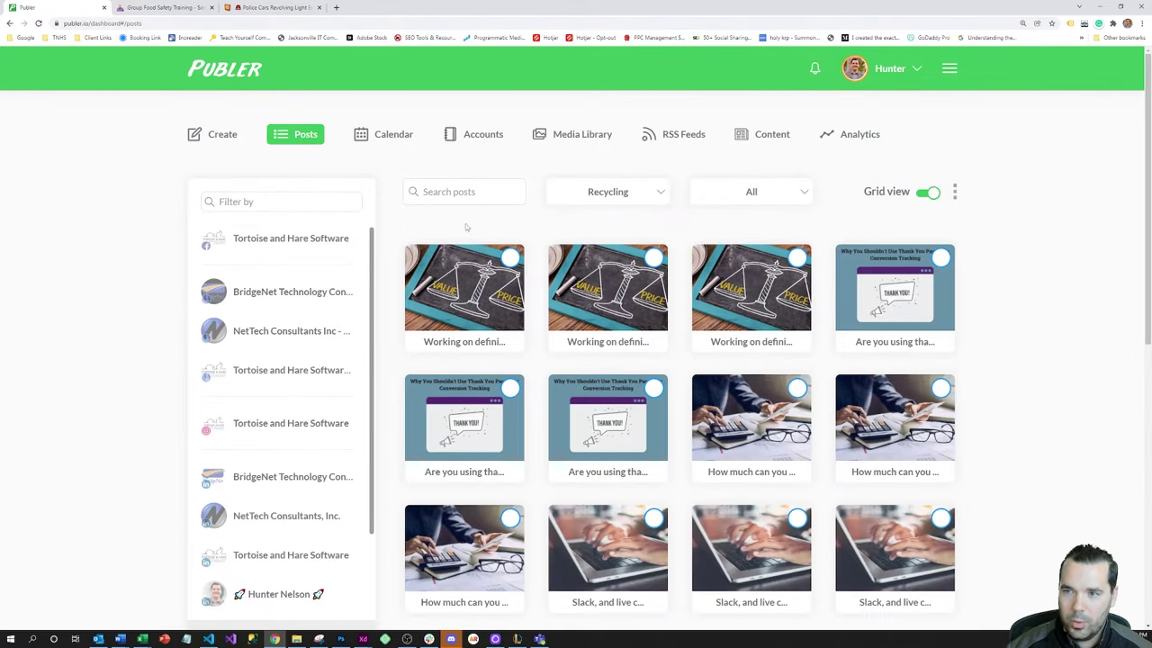
pyautogui.scroll(-3, 270, 540)
pyautogui.click(281, 594)
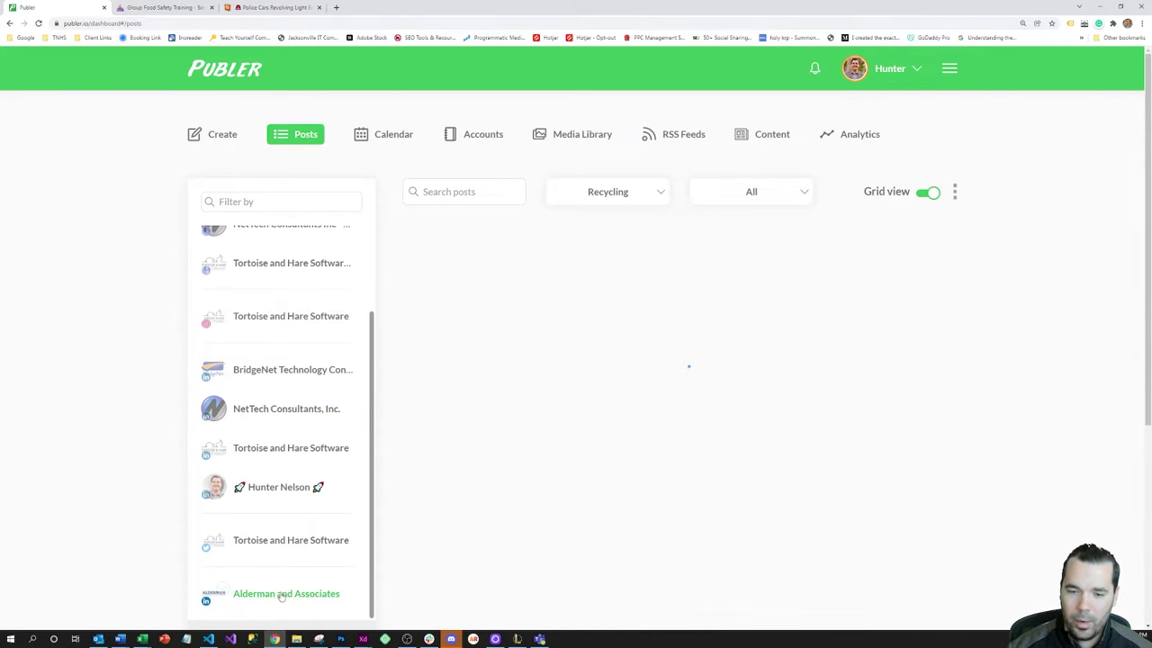
pyautogui.click(610, 194)
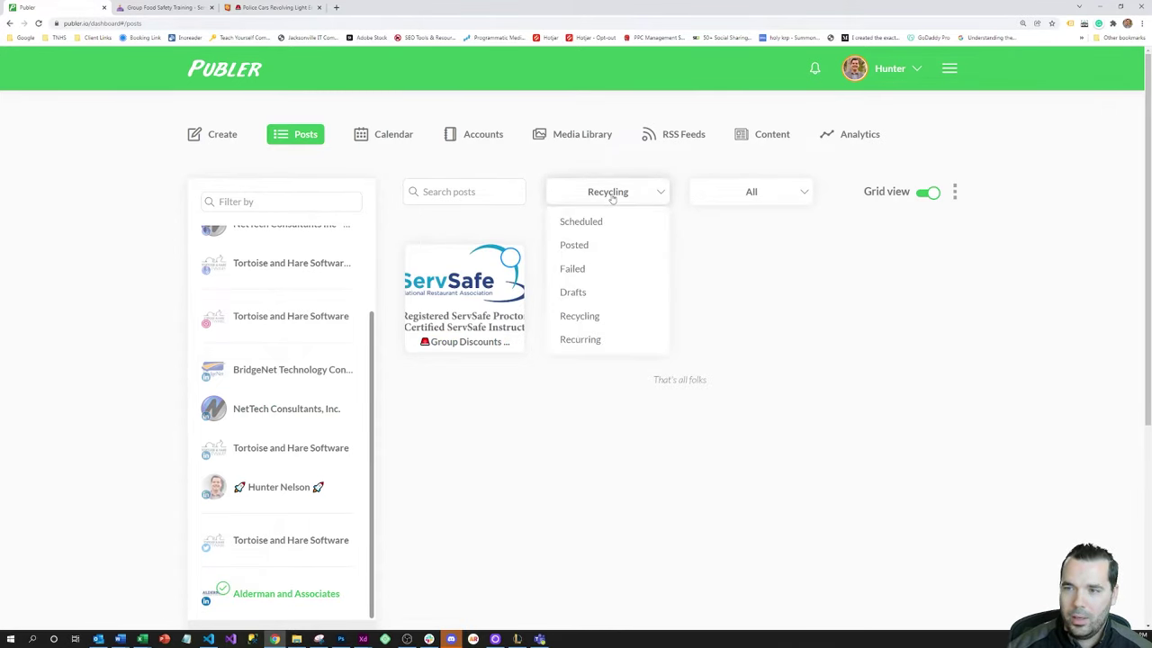
pyautogui.click(592, 315)
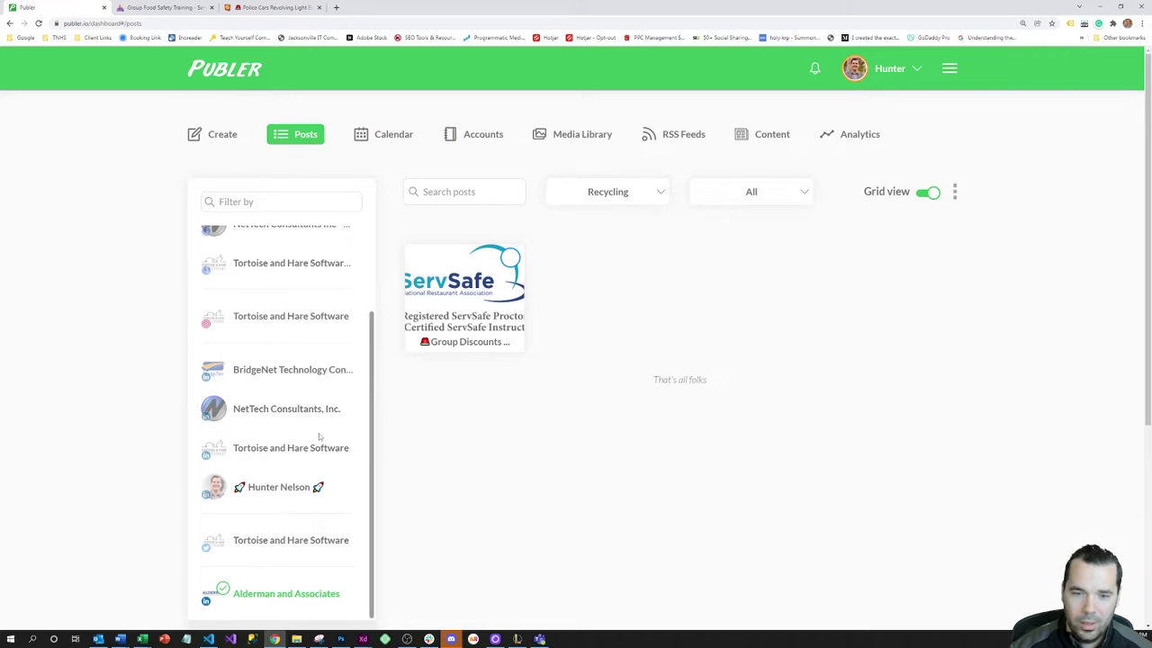
# Filter the recycling posts to the Tortoise and Hare Software LinkedIn account and look through its whole post library.
pyautogui.click(270, 459)
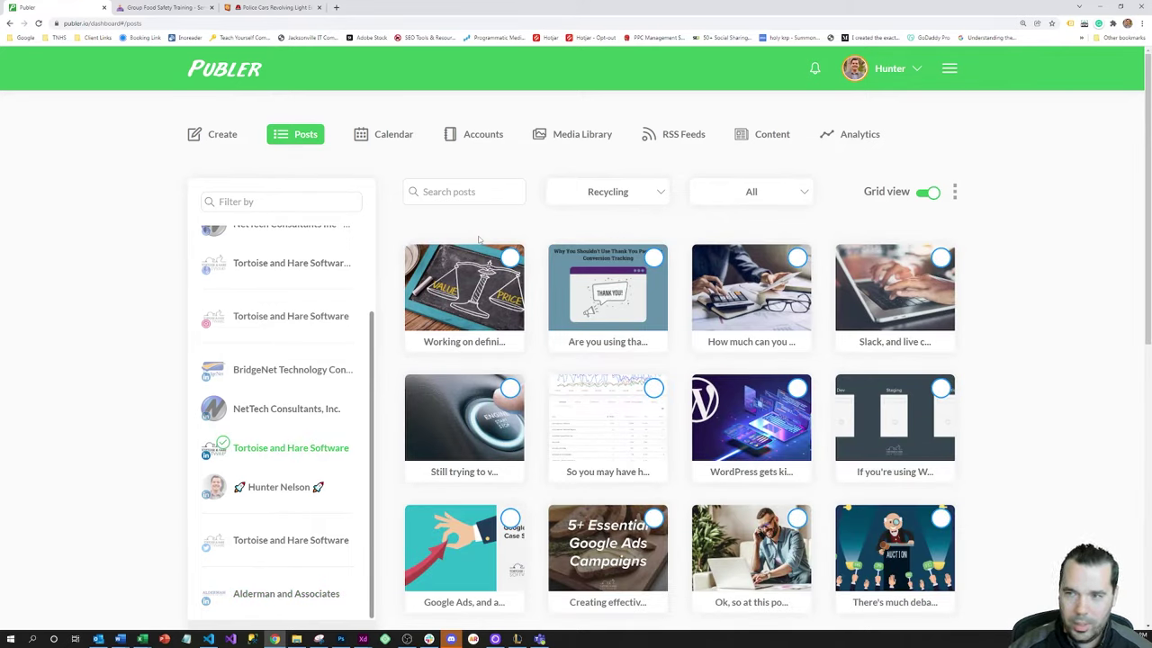
pyautogui.scroll(-1, 497, 271)
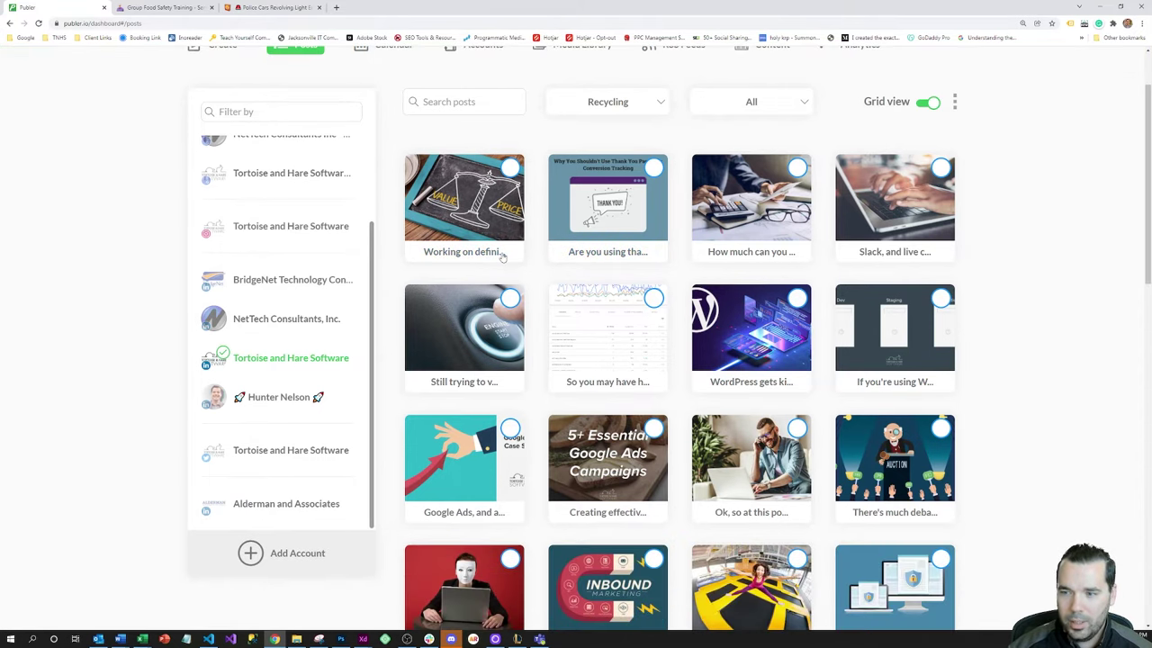
pyautogui.scroll(-9, 630, 267)
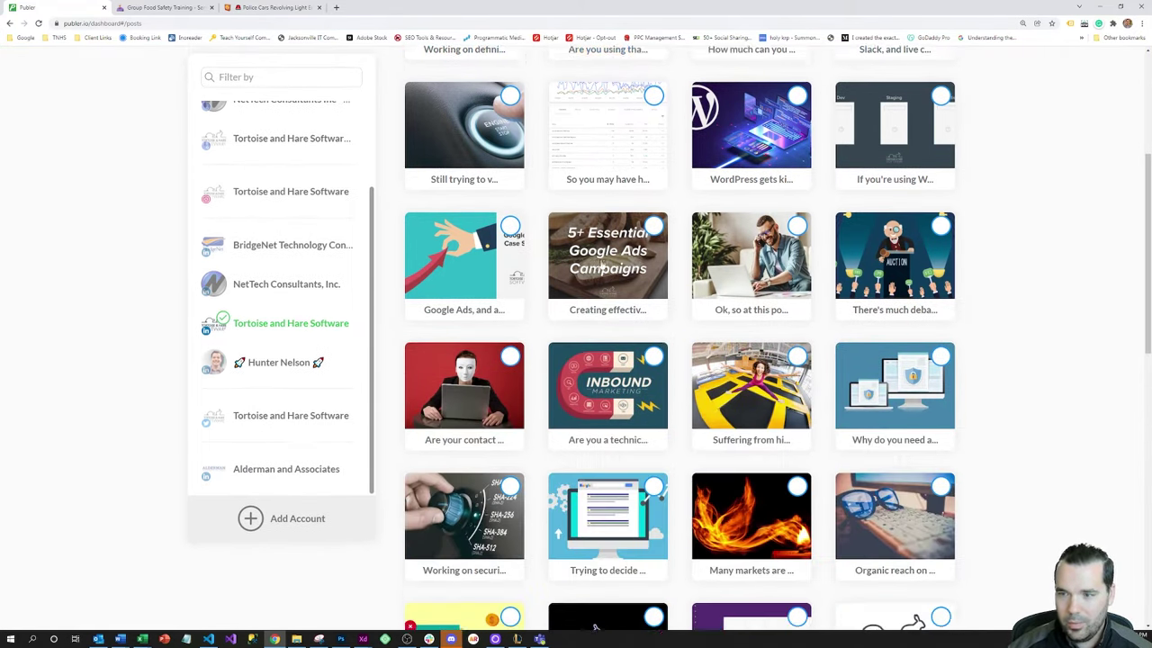
pyautogui.scroll(-3, 630, 267)
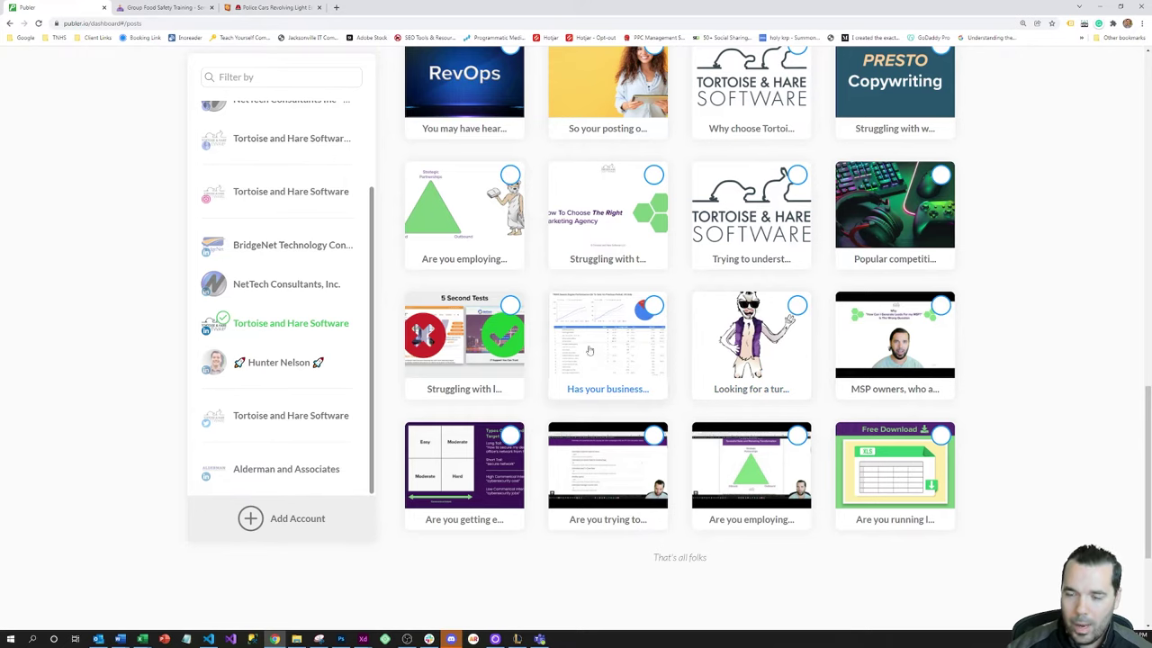
pyautogui.scroll(3, 540, 360)
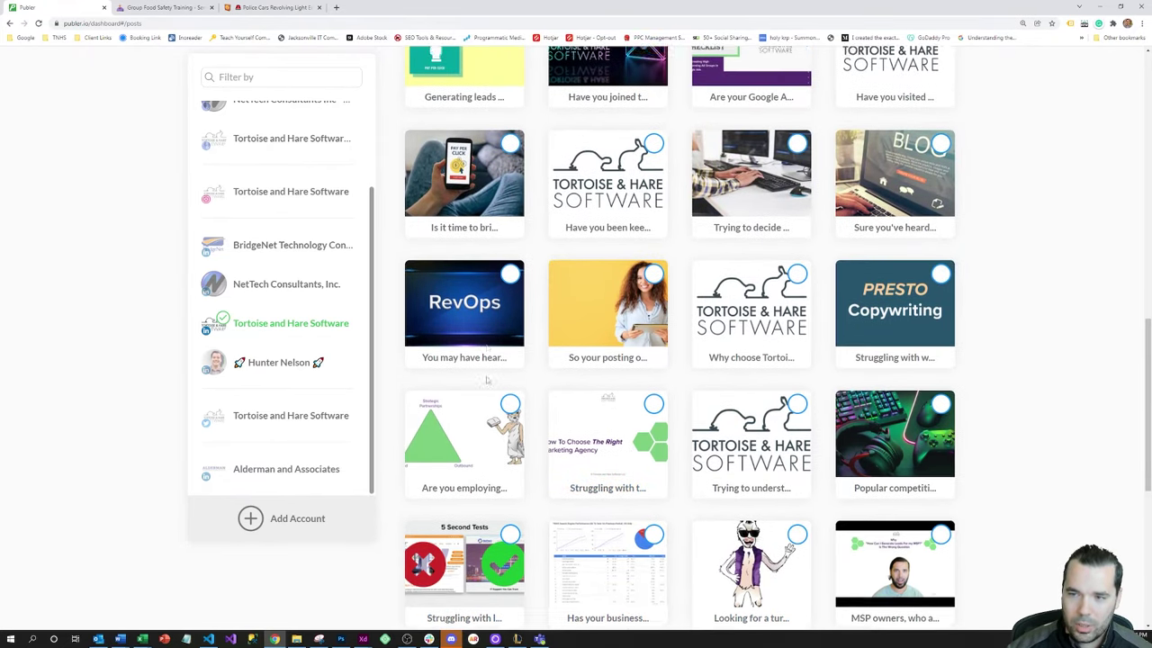
pyautogui.scroll(5, 522, 351)
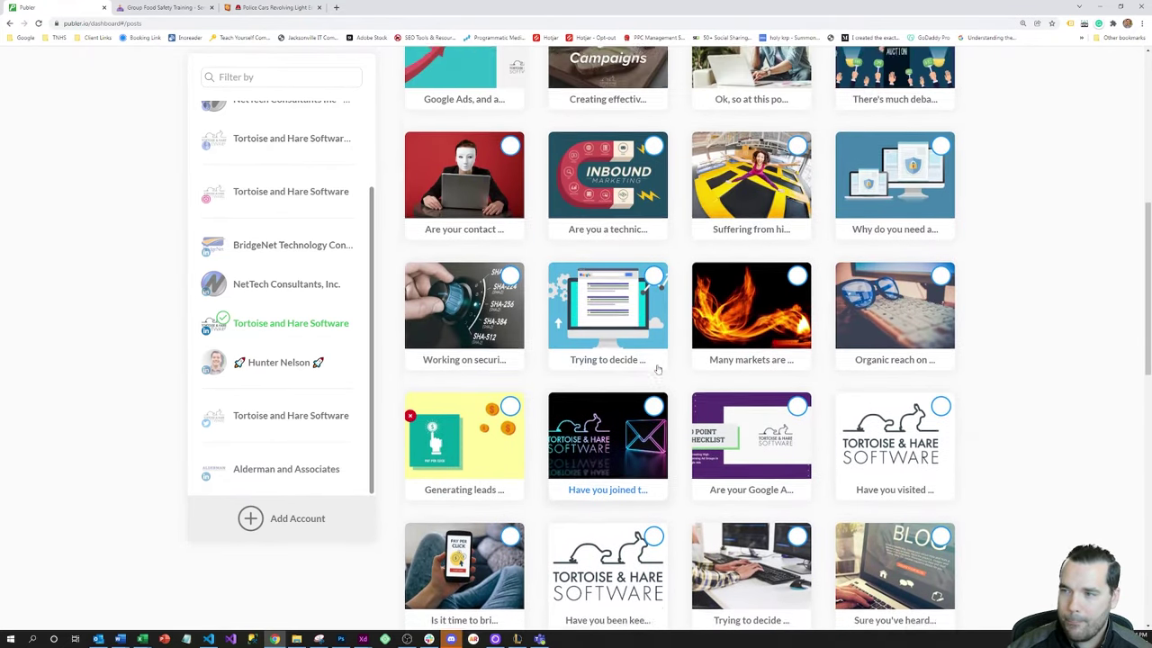
pyautogui.scroll(1, 657, 369)
pyautogui.scroll(2, 647, 389)
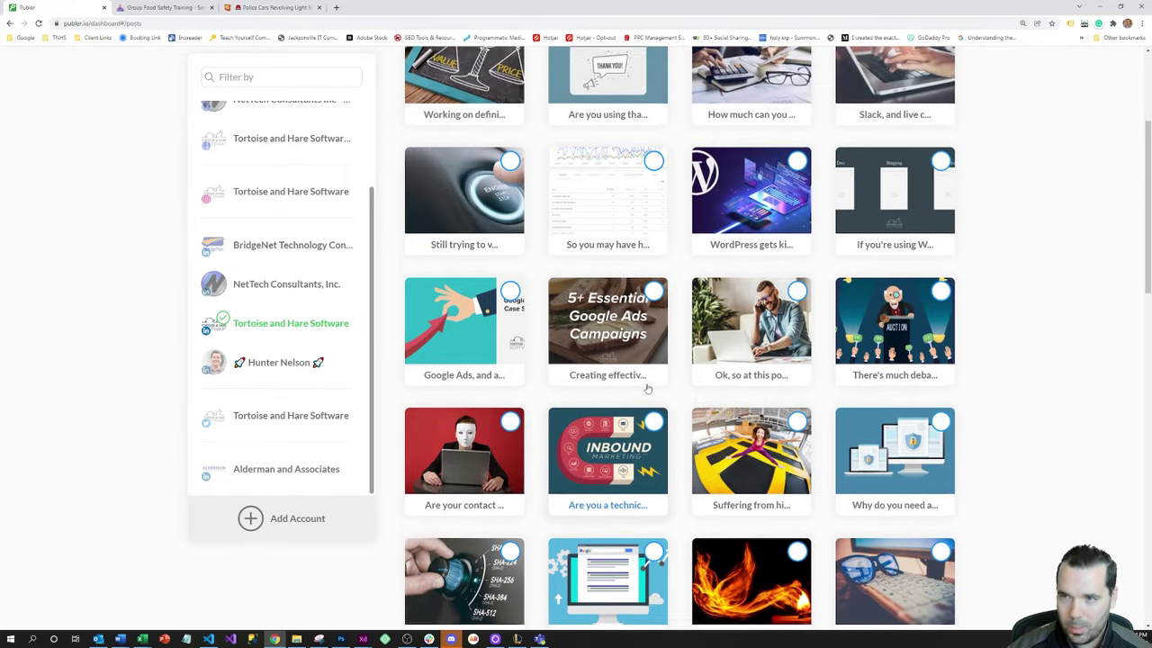
pyautogui.scroll(3, 647, 389)
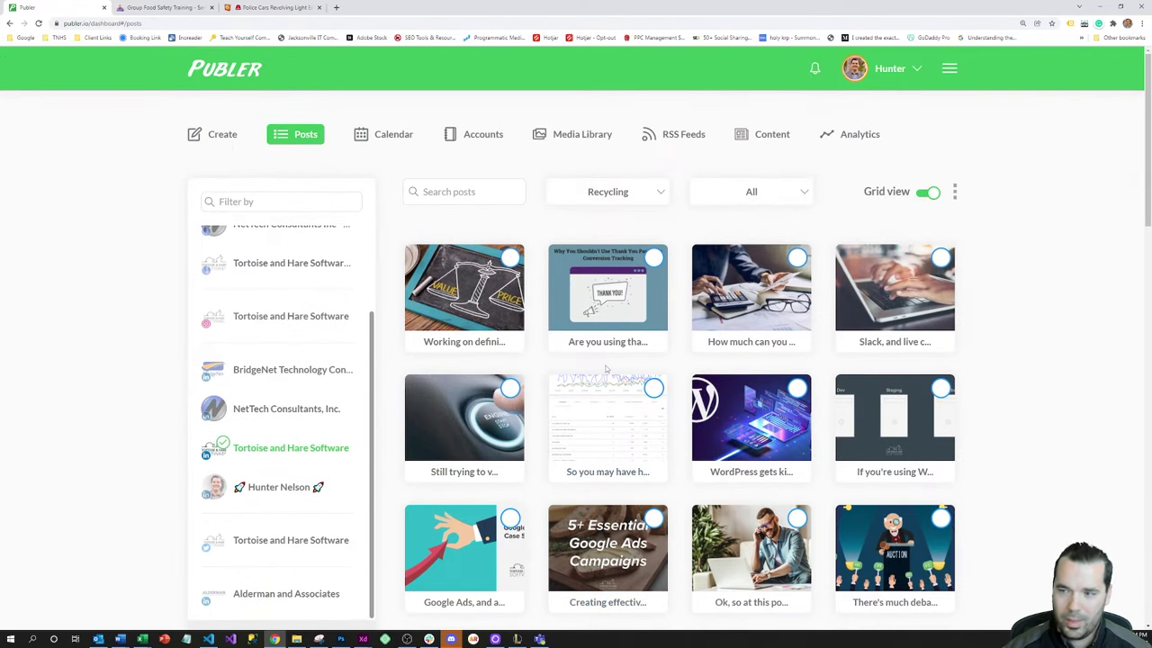